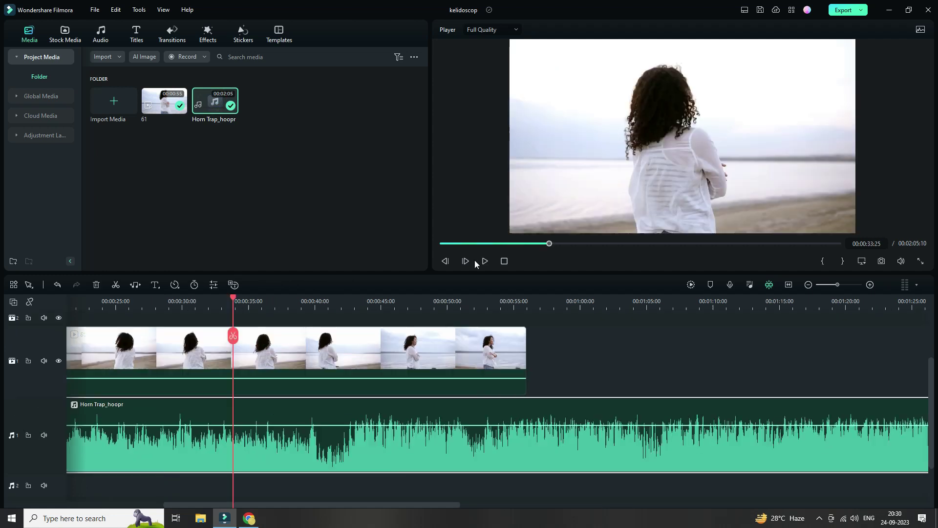
Cut off the Horn Trap_hoopr audio before 00:00:35:16 and move the remaining part to the start of the timeline.
click(484, 261)
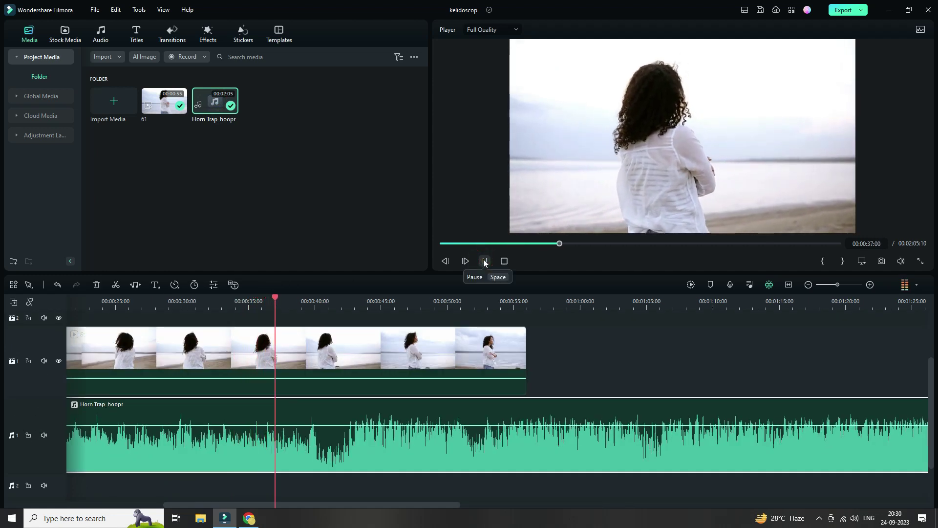
click(485, 262)
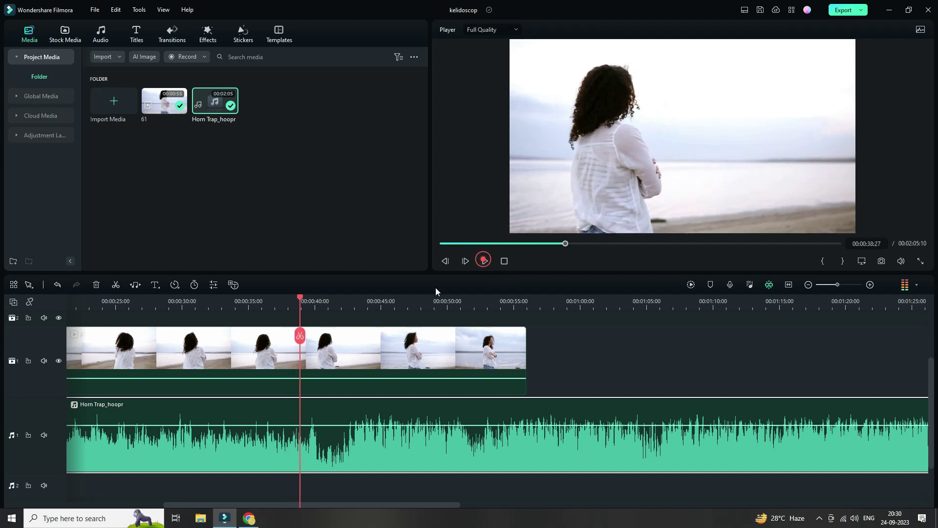
click(255, 302)
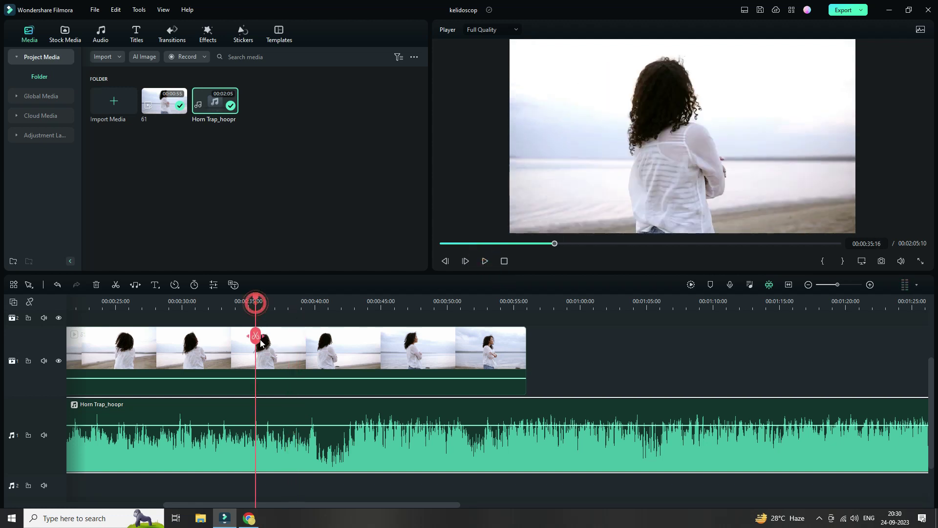
click(255, 336)
click(223, 454)
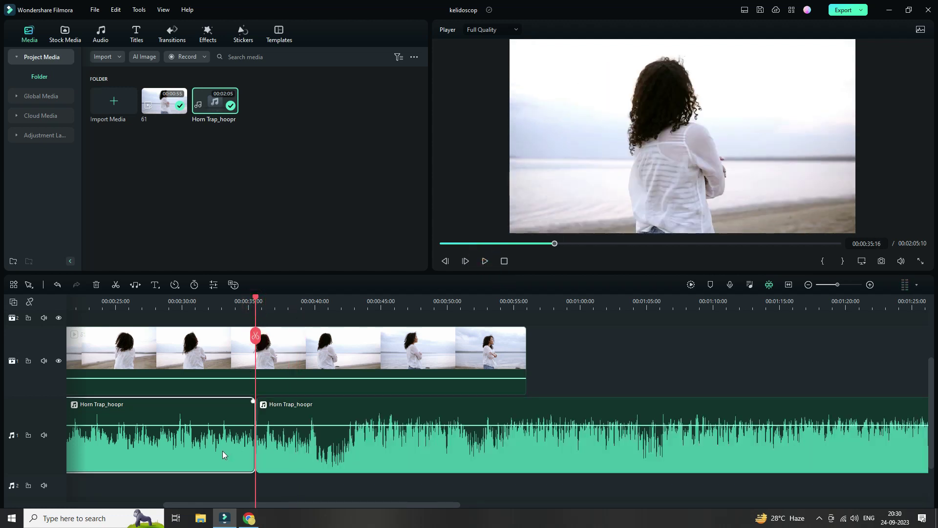
click(96, 284)
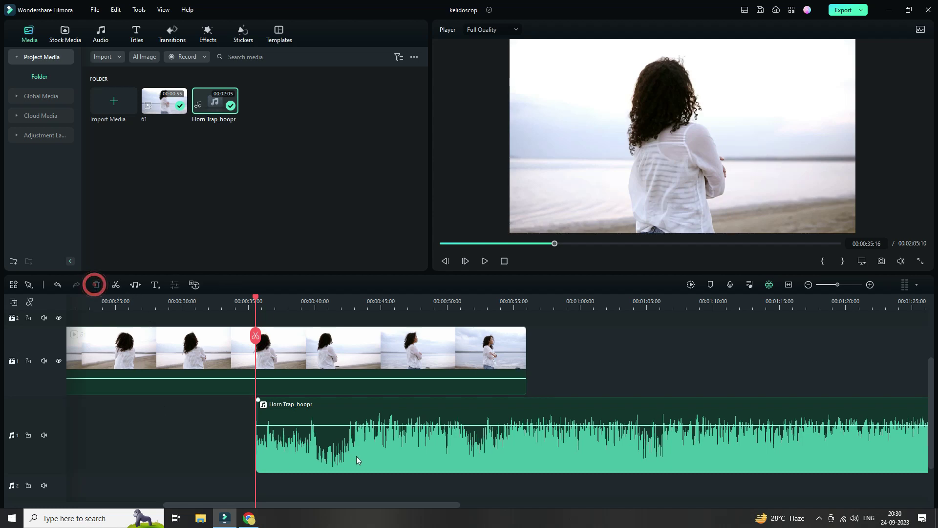
scroll(532, 313, up, 5)
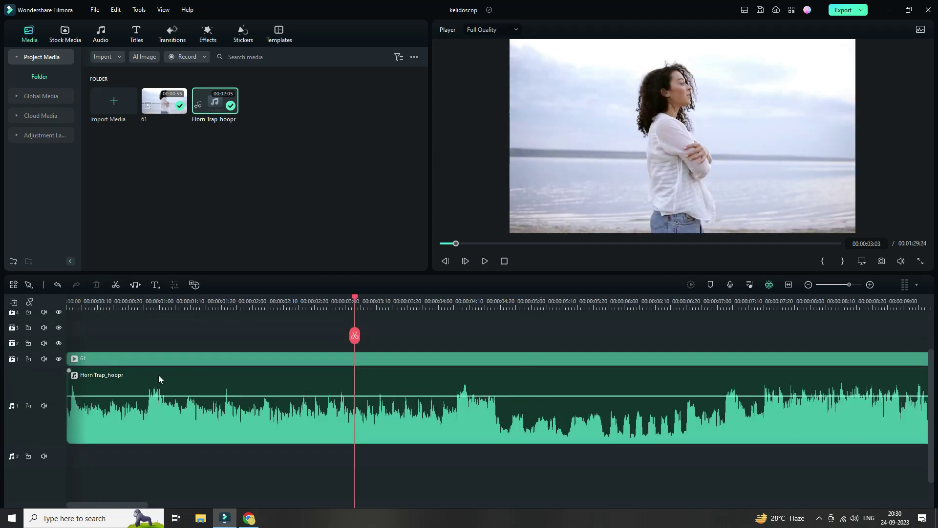
Split the video and the audio at 00:00:04:29 and delete everything after that point.
drag(55, 352, 55, 344)
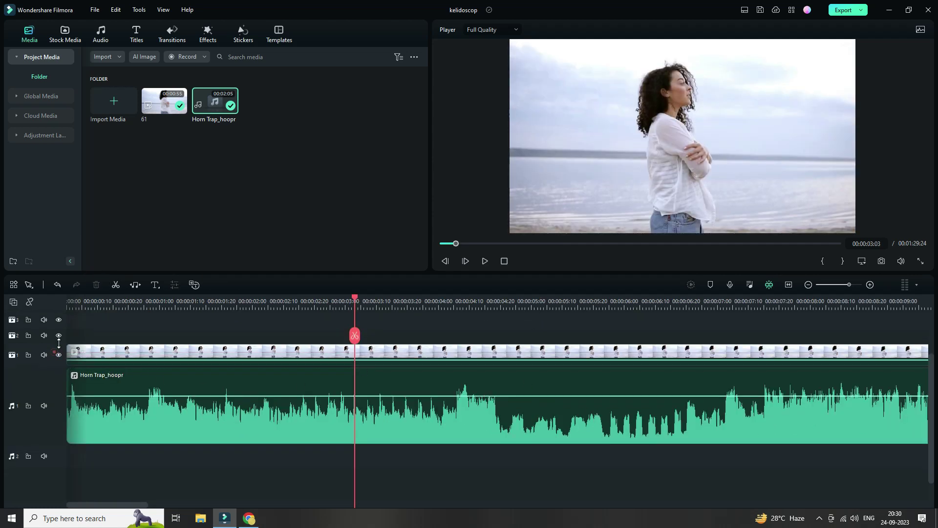
click(529, 300)
click(528, 334)
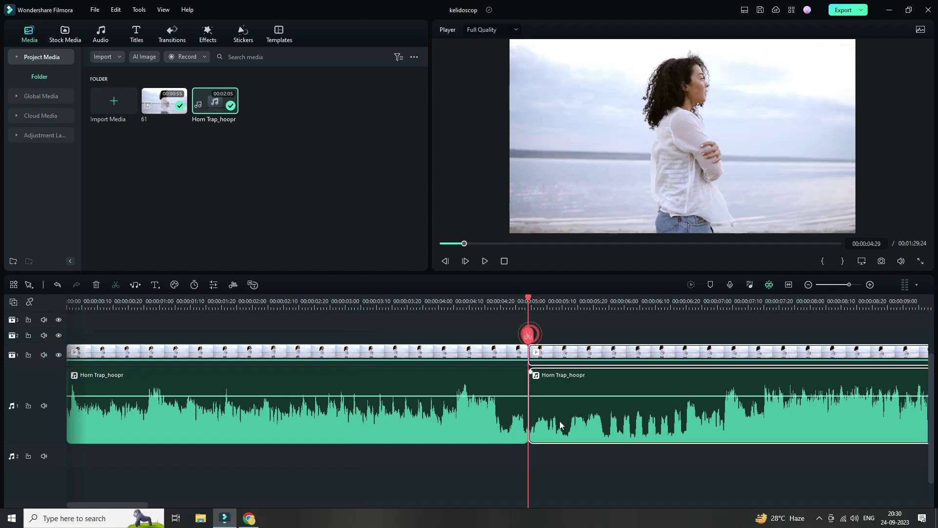
click(97, 286)
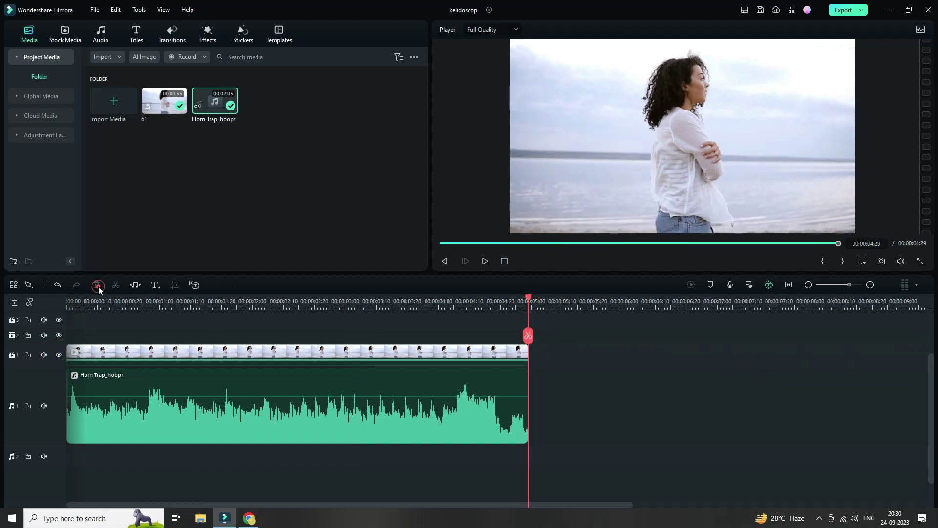
Play back the shortened edit and scrub around the two-second area to locate the beats in the music.
drag(527, 300, 463, 301)
key(Home)
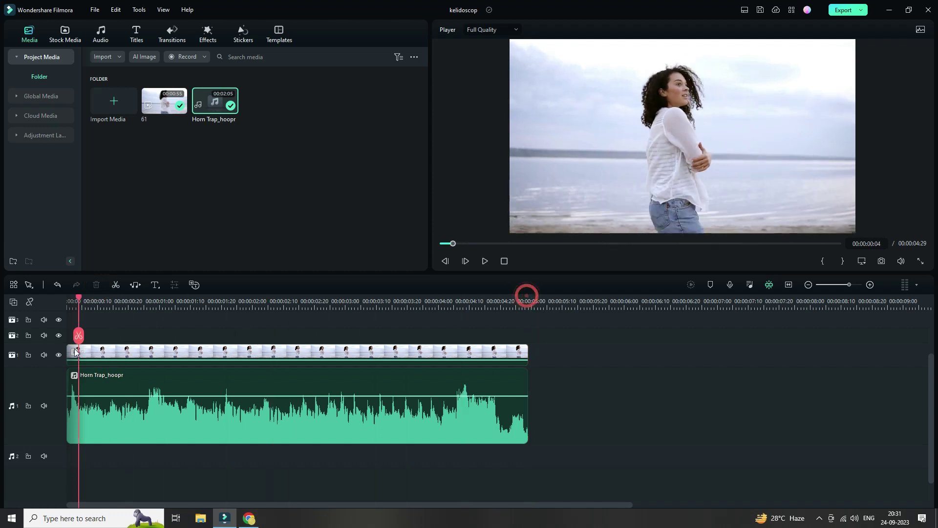
click(303, 389)
key(space)
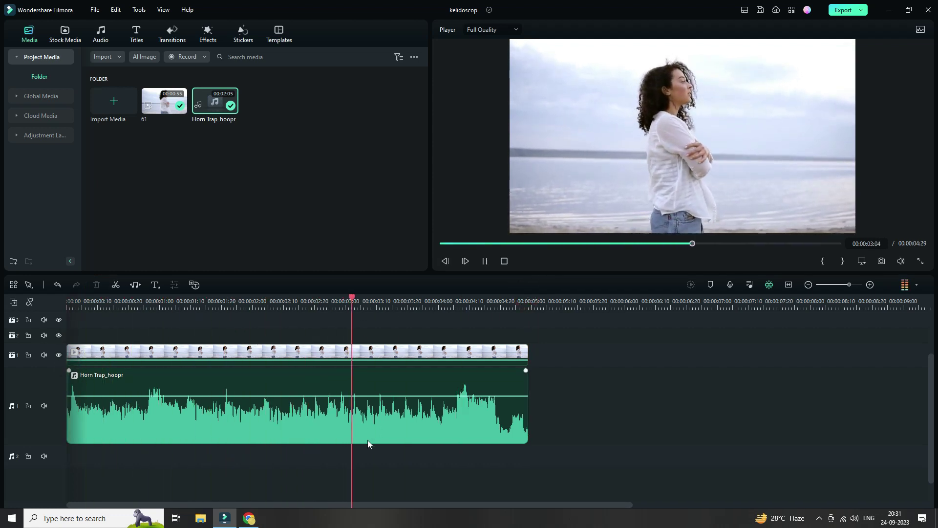
key(space)
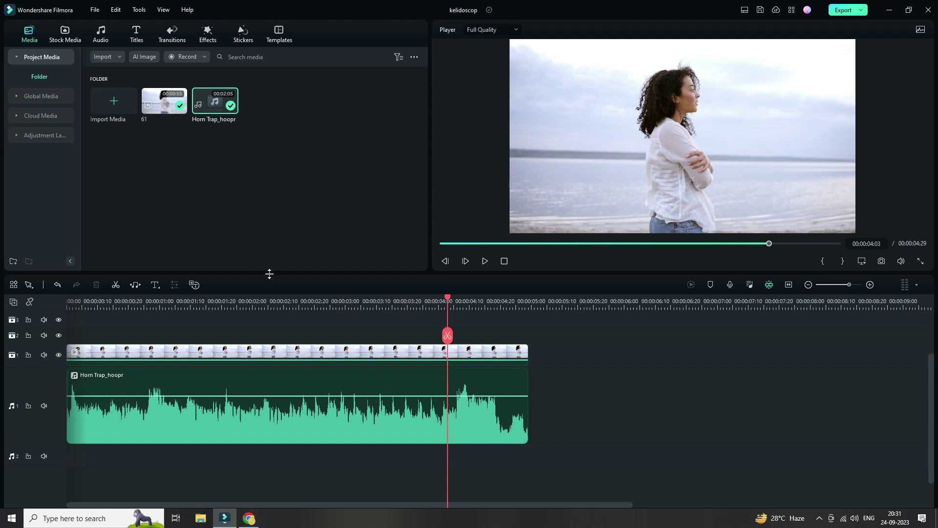
drag(376, 301, 167, 297)
click(152, 301)
key(space)
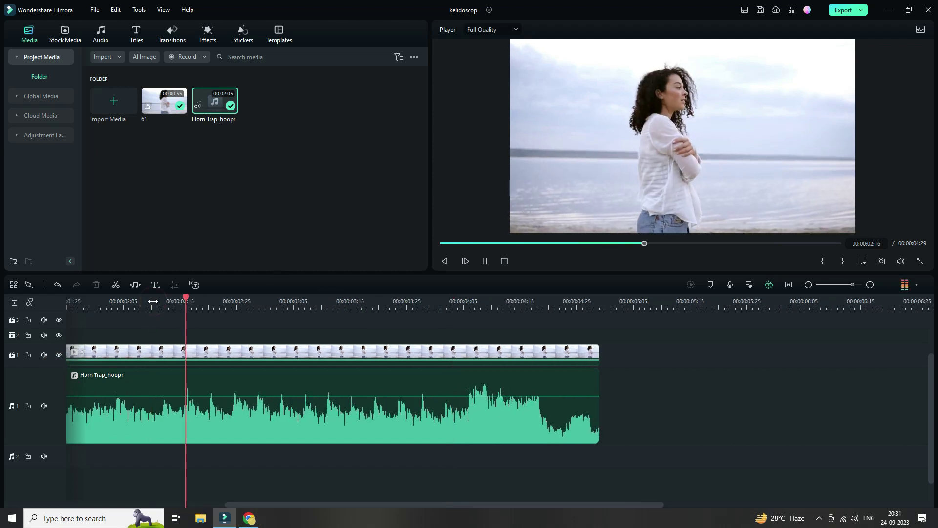
click(189, 302)
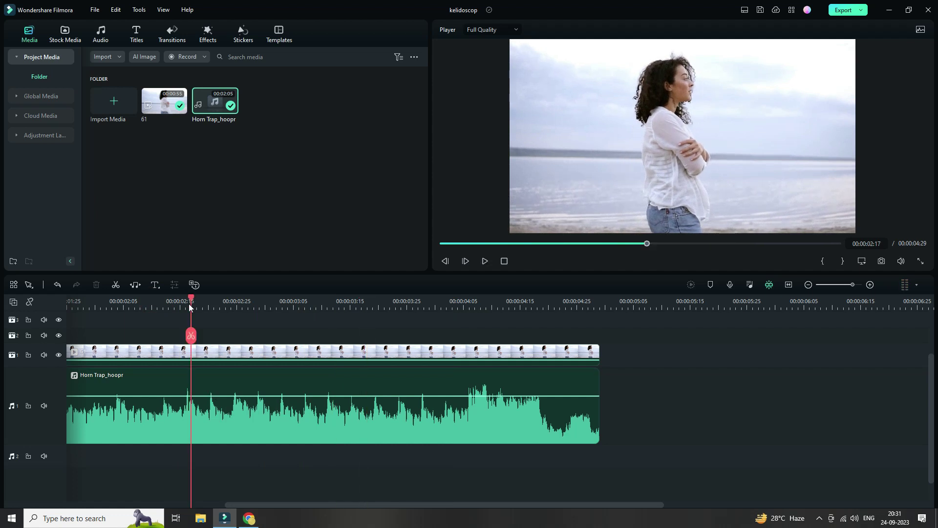
click(149, 304)
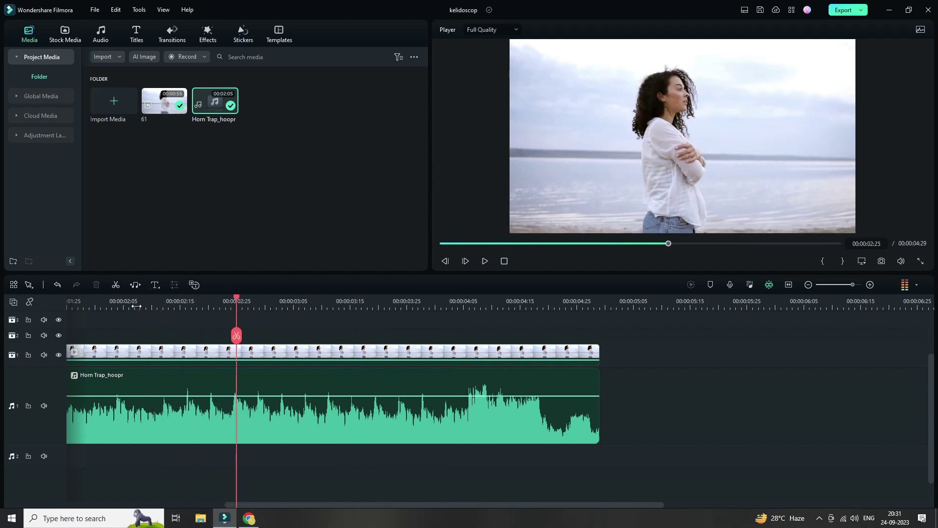
Add timeline markers on the beats at 2:04, 2:12, 2:16, 2:20, 2:25, 2:29, 3:03 and 3:07 (seconds:frames).
click(119, 303)
click(709, 287)
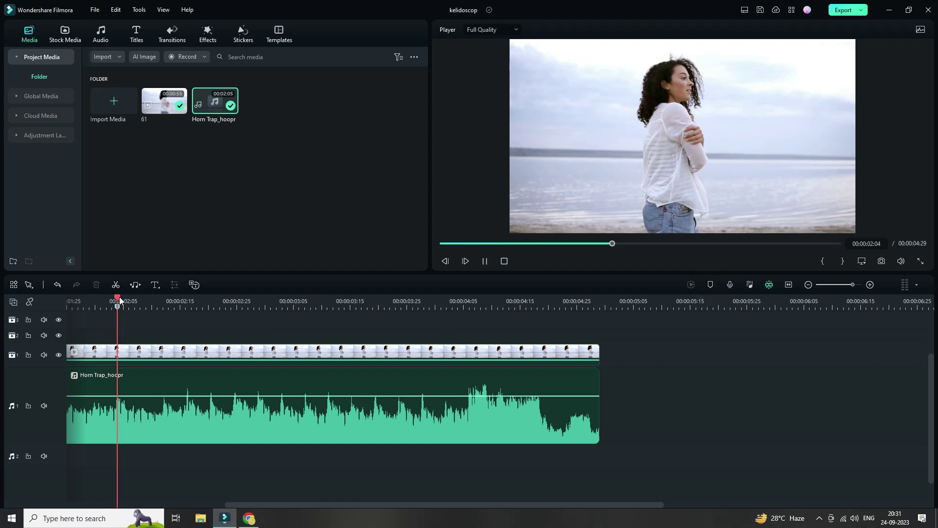
drag(117, 299, 164, 320)
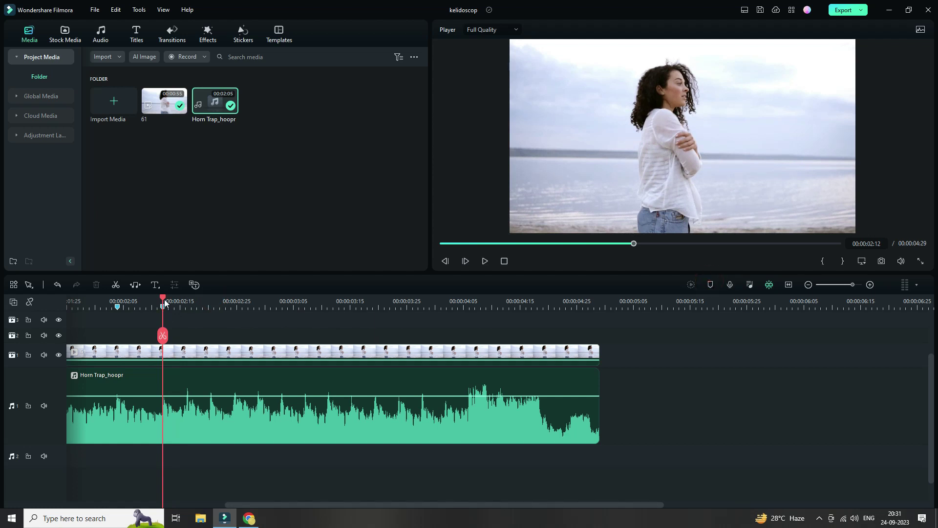
drag(164, 299, 406, 317)
scroll(423, 346, up, 1)
key(Left)
click(710, 285)
key(m)
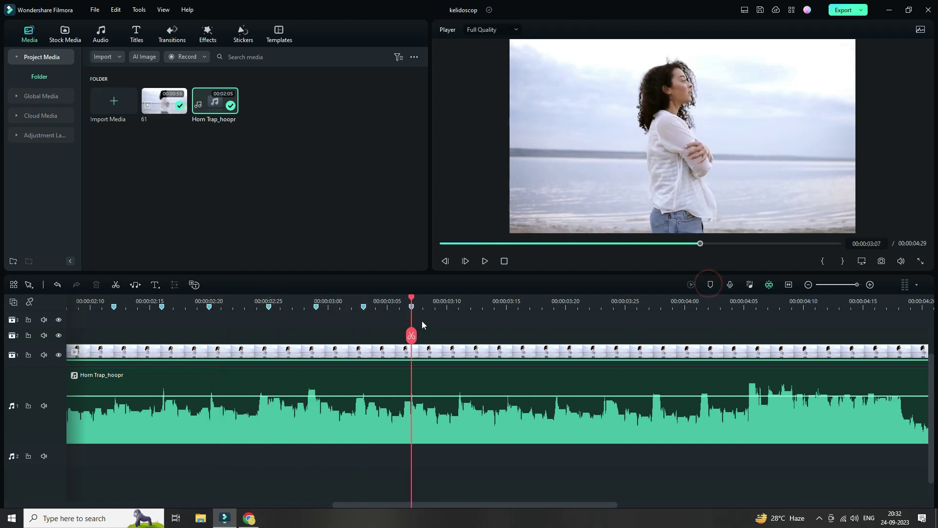
Add further beat markers at 3:11, 3:15, 3:19, 3:23 and 3:27 (seconds:frames).
click(458, 301)
click(710, 285)
mouse_move(459, 301)
mouse_down()
mouse_move(605, 316)
mouse_move(612, 301)
mouse_move(693, 303)
mouse_up()
click(710, 284)
key(m)
click(710, 285)
key(m)
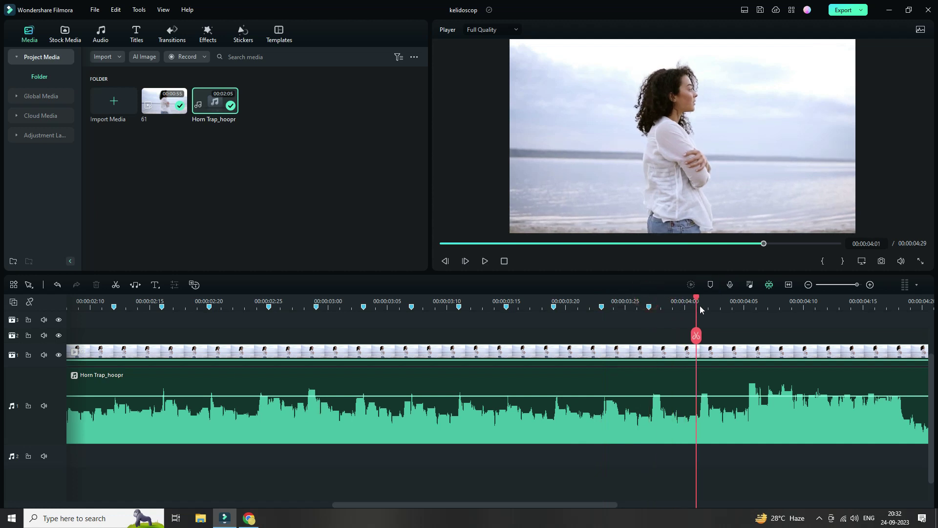
Add the last beat markers at 4:01 and 4:06 (seconds:frames).
click(702, 306)
click(703, 305)
click(710, 284)
key(space)
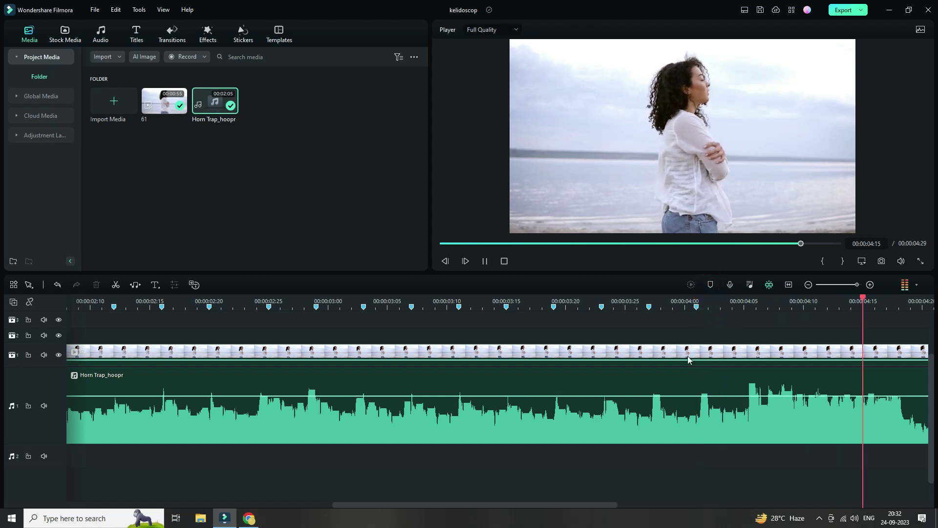
key(space)
click(744, 303)
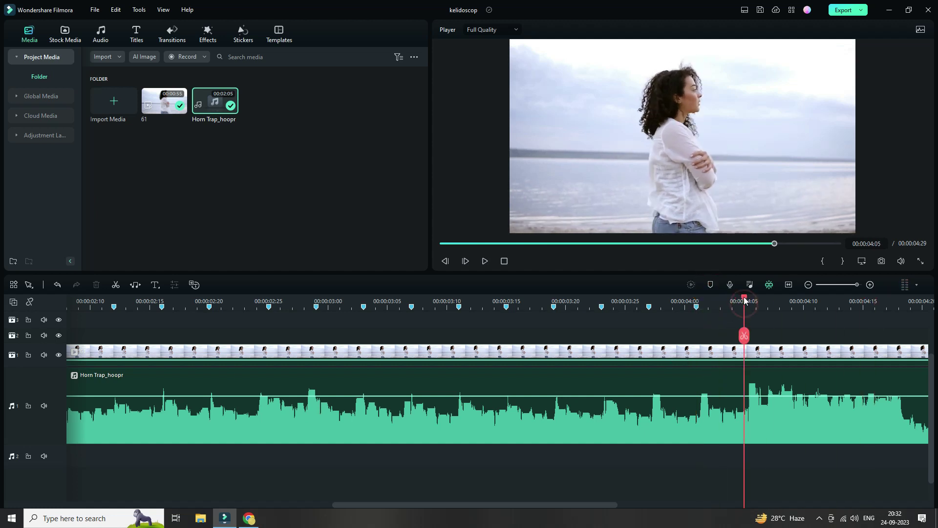
key(Right)
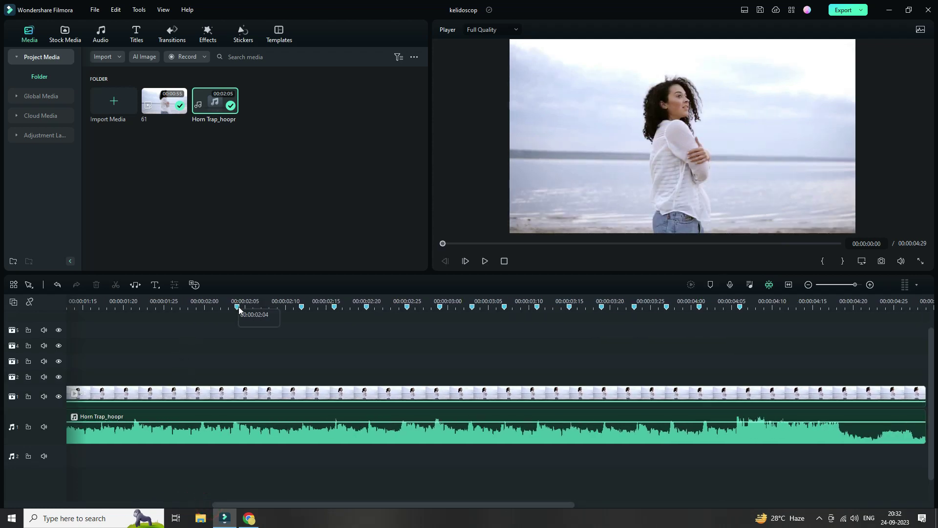
Search the effects for kaleidoscope and place Kaleidoscope pack Overlay 01 above the video, starting at 00:00:02:03 around the first marker.
click(237, 308)
scroll(254, 350, down, 1)
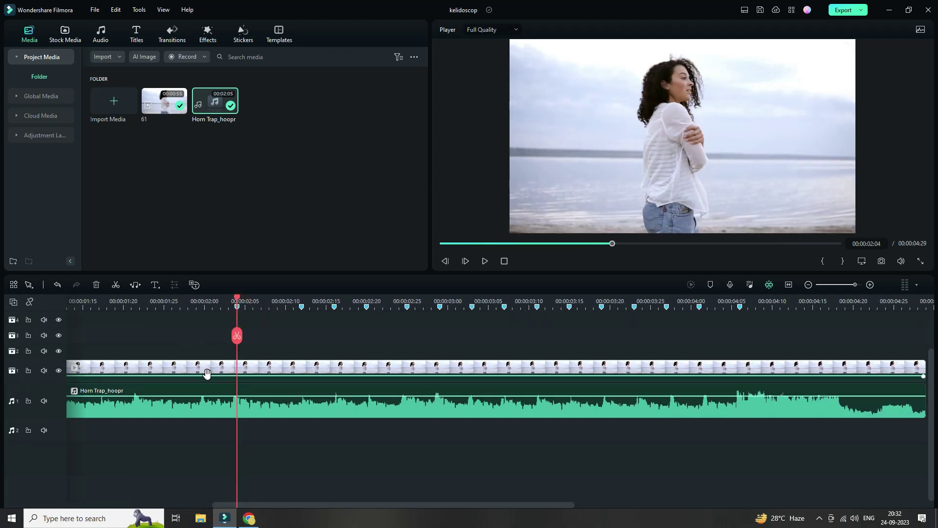
click(207, 34)
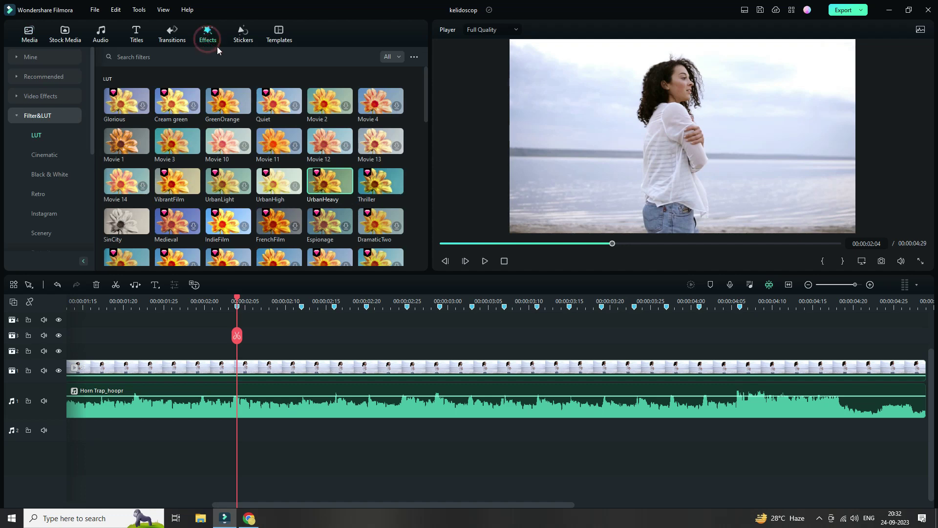
click(164, 57)
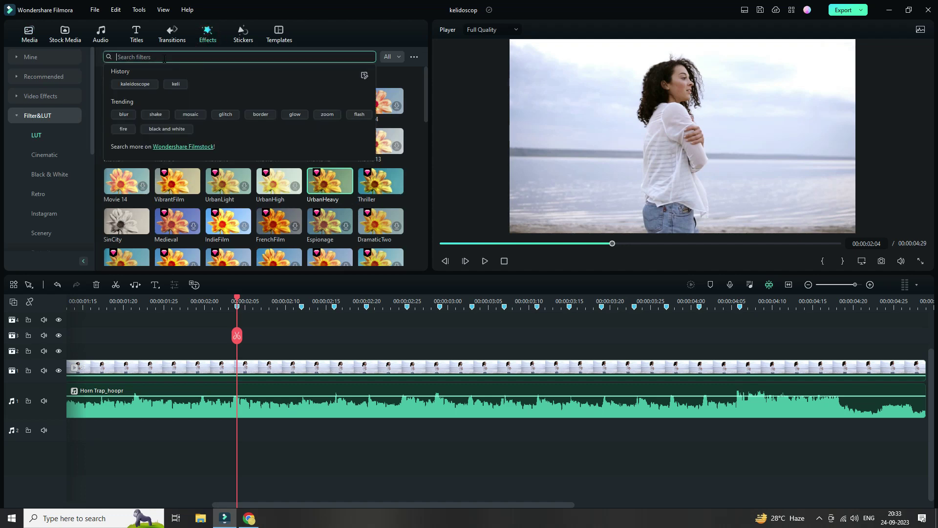
text(kale)
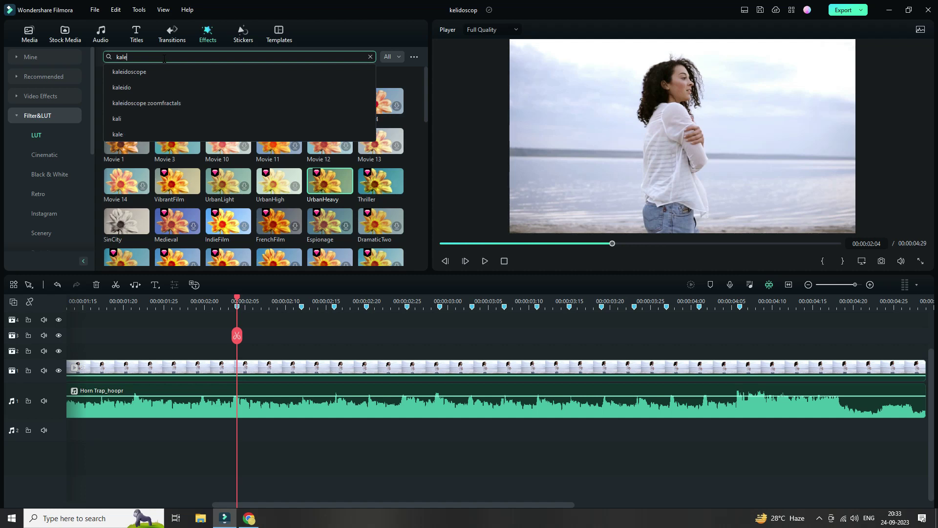
click(136, 72)
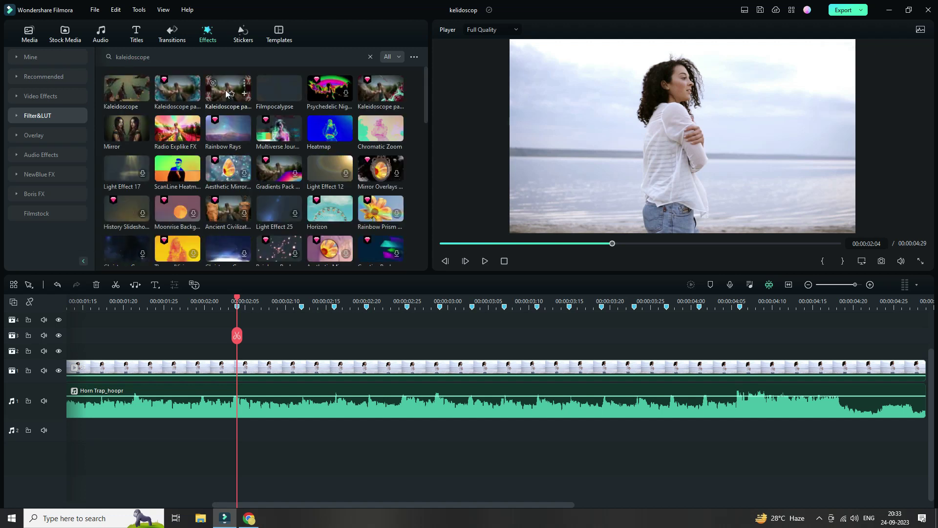
drag(221, 94, 283, 351)
scroll(360, 301, up, 2)
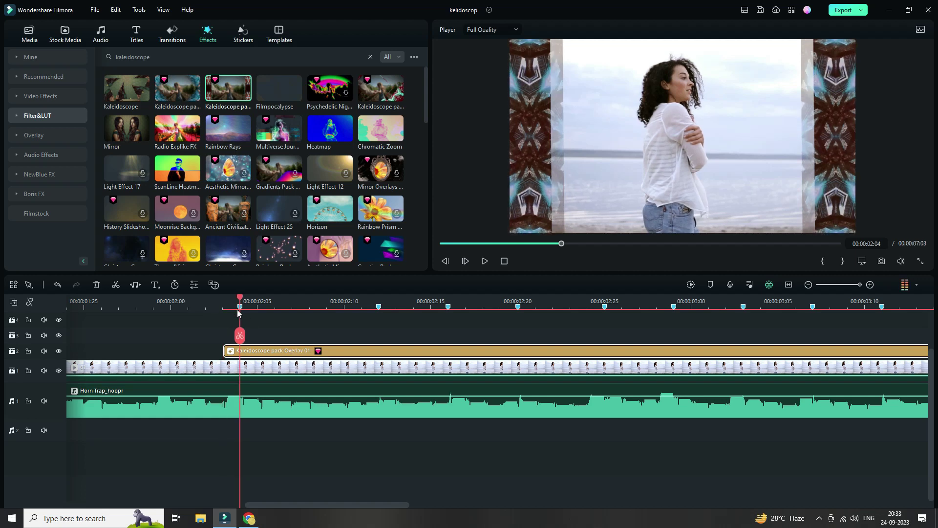
Split the Kaleidoscope overlay at 00:00:02:05, 00:00:02:11 and 00:00:02:13, around the first two beat markers.
key(Right)
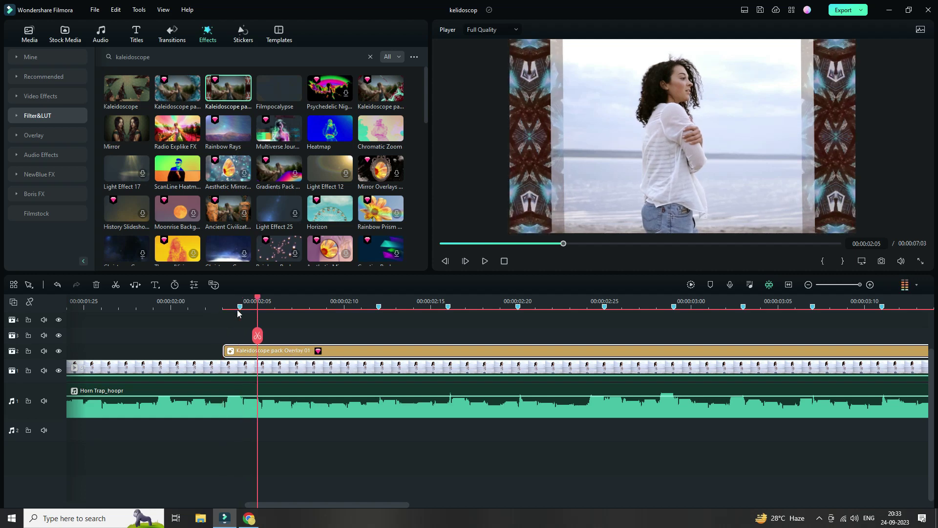
click(258, 336)
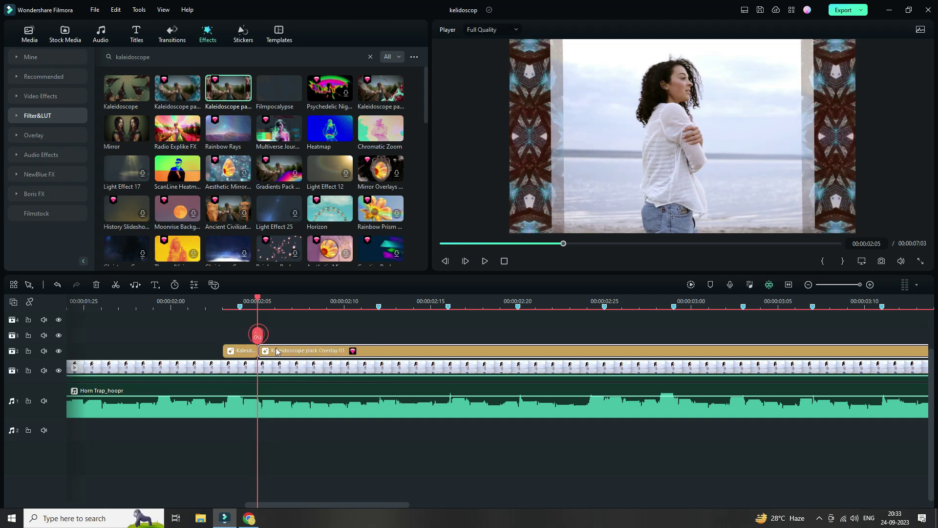
click(380, 308)
key(Left)
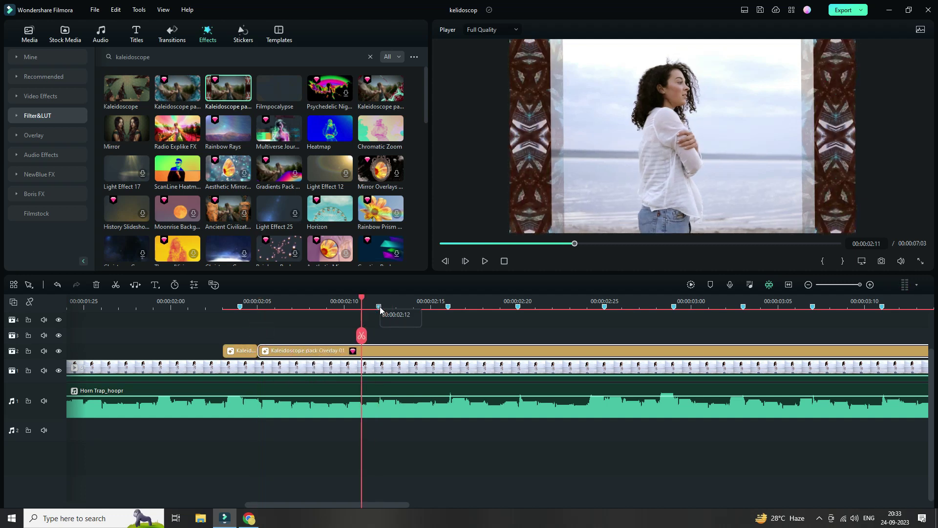
key(ctrl+b)
key(Right)
key(Right)
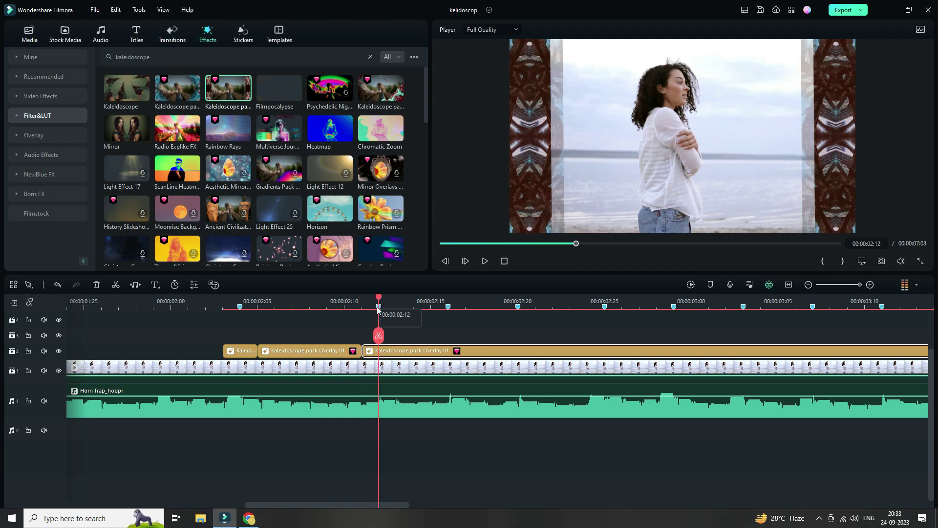
key(ctrl+b)
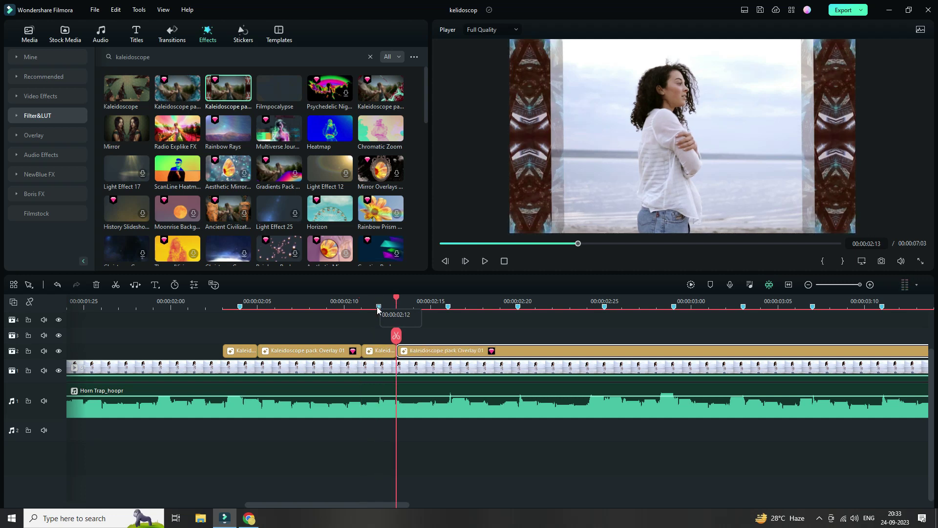
Delete the overlay piece after 00:00:02:13 and the one between the first two markers, keeping the short pieces on the beats.
click(415, 351)
click(96, 289)
click(274, 351)
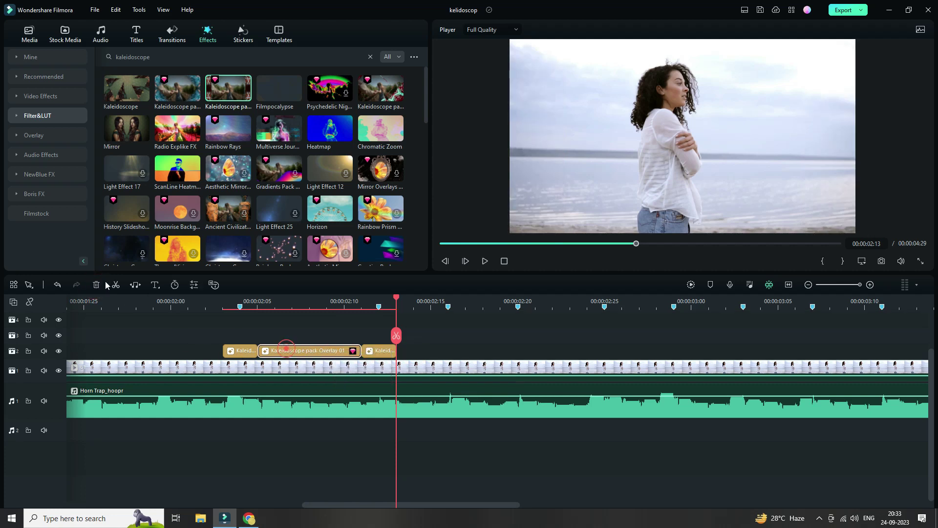
click(96, 285)
Copy the short Kaleidoscope overlay from the first beat and place copies over the beat markers at 00:00:02:16 and 00:00:02:20.
click(240, 352)
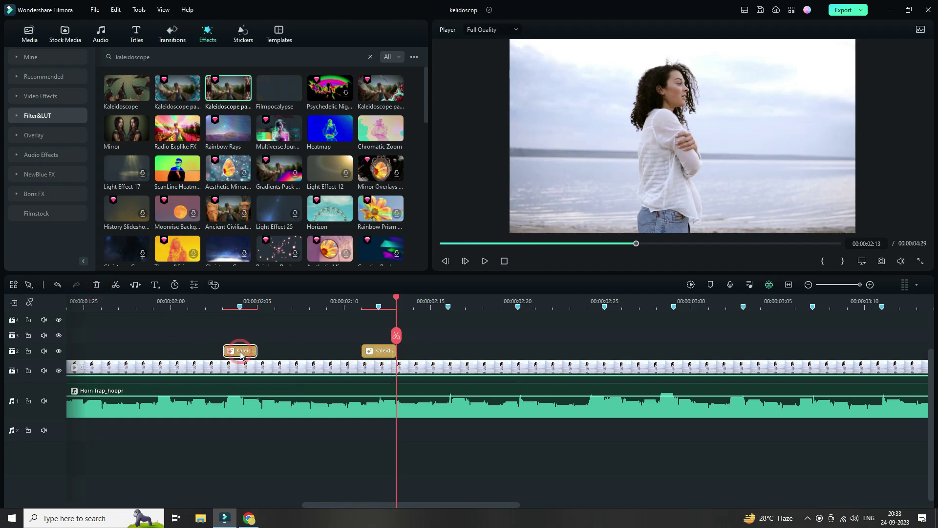
click(448, 309)
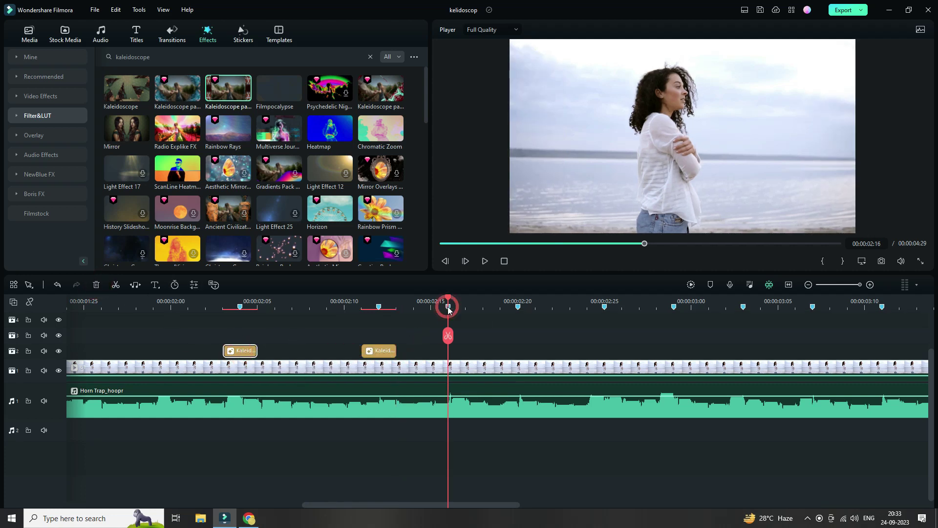
key(Left)
key(ctrl+v)
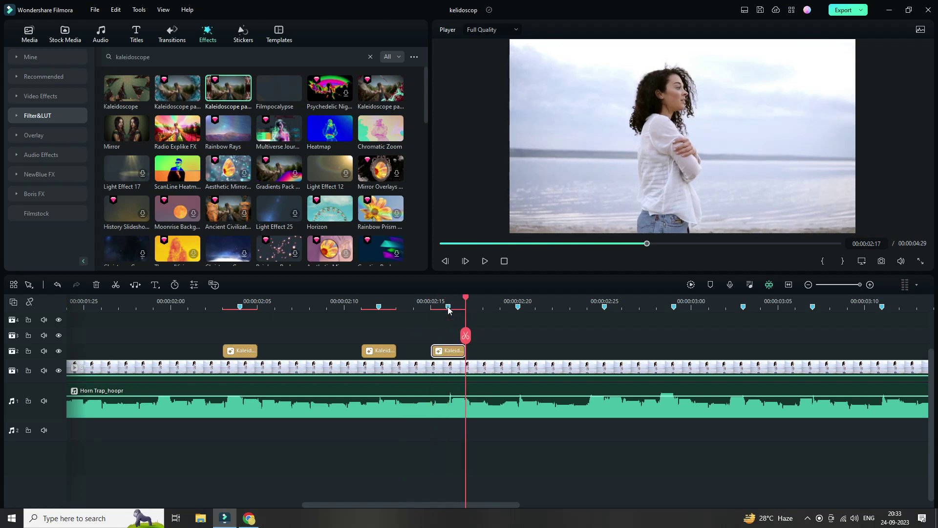
key(Right)
key(Right)
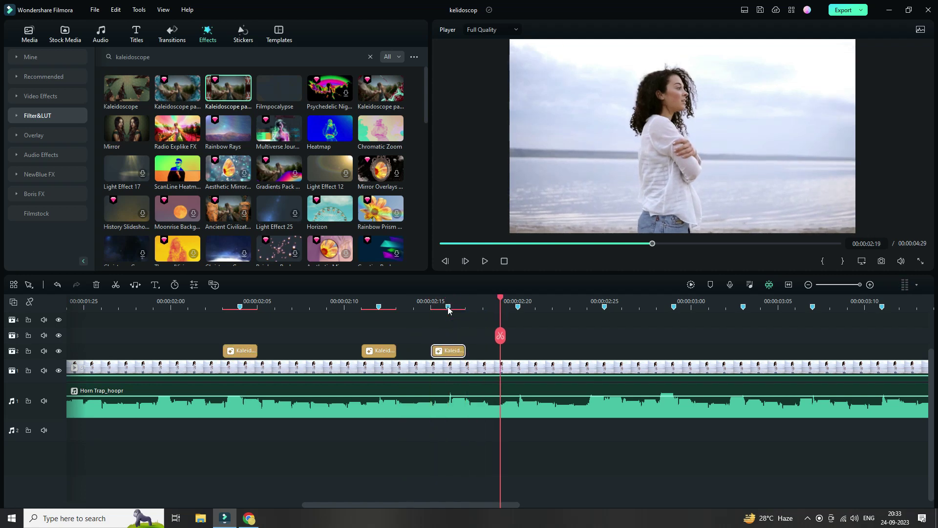
key(Right)
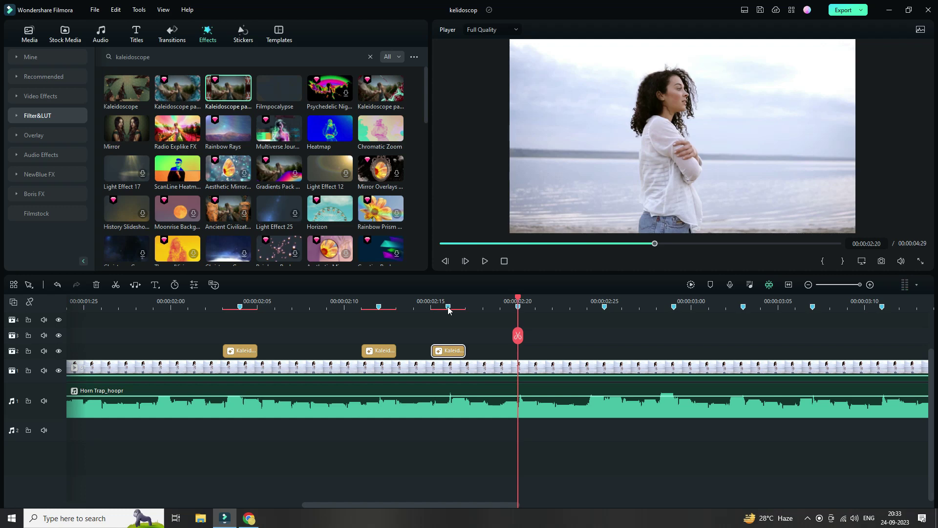
key(ctrl+v)
drag(527, 346, 510, 346)
Paste the short Kaleidoscope overlay over the beat markers at 00:00:02:25 and 00:00:02:29.
key(Right)
key(Right)
key(ctrl+v)
key(Right)
key(Right)
key(Right)
key(Left)
key(ctrl+v)
key(Right)
key(Right)
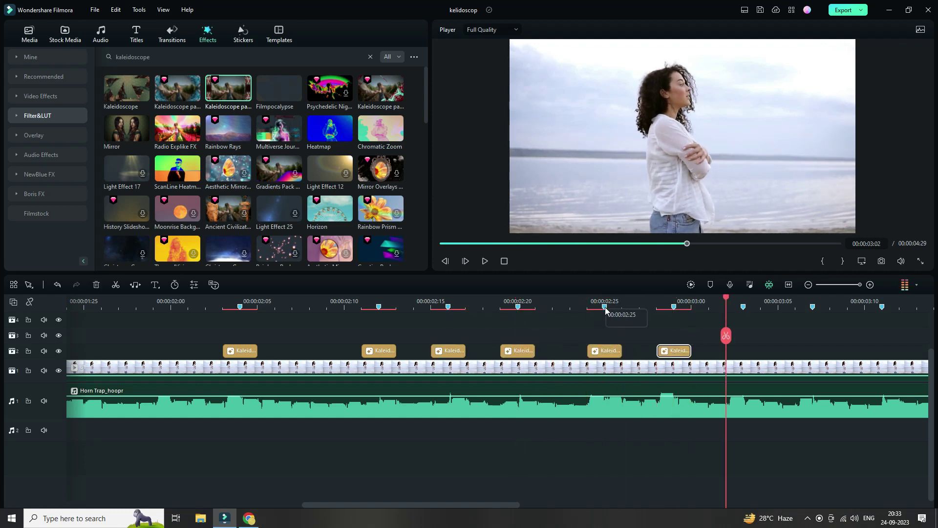
Paste another short Kaleidoscope overlay over the beat marker at 00:00:03:03.
key(ctrl+v)
drag(549, 302, 454, 303)
drag(362, 504, 498, 526)
key(Right)
key(Right)
key(ctrl+v)
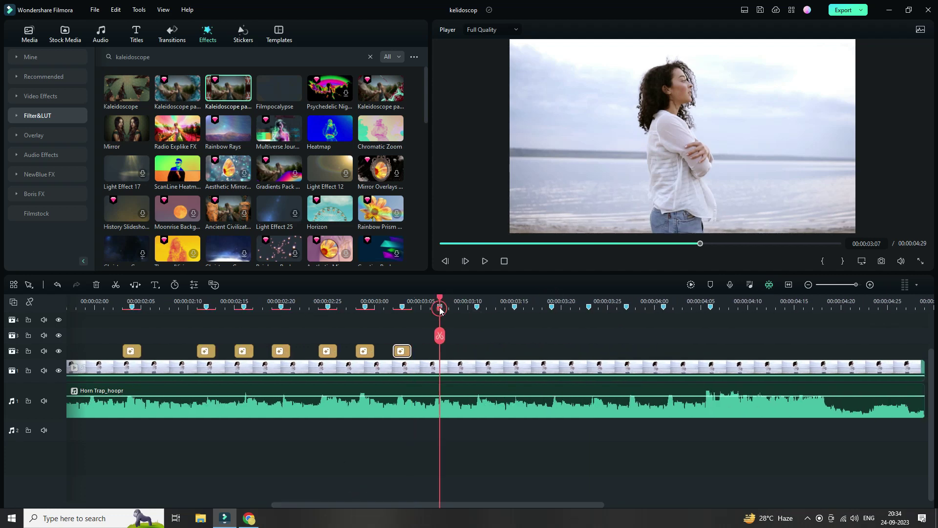
Paste the short Kaleidoscope overlay over the beat markers at 00:00:03:07, 00:00:03:11 and 00:00:03:15.
key(Right)
key(Right)
key(ctrl+v)
key(Right)
key(Right)
key(ctrl+v)
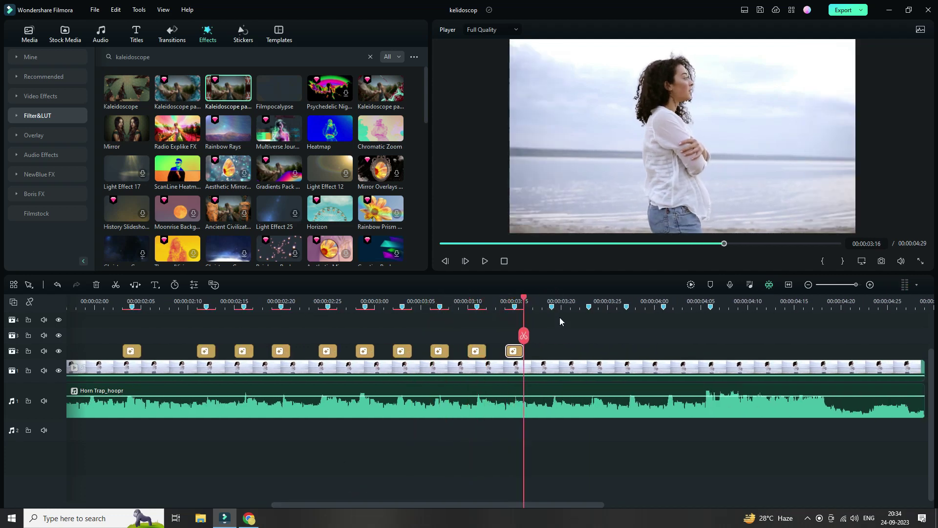
Paste the short Kaleidoscope overlay over the beat markers at 00:00:03:19 and 00:00:03:23.
key(Right)
key(Right)
key(ctrl+v)
key(Right)
key(Right)
key(ctrl+v)
key(Right)
key(Right)
key(Right)
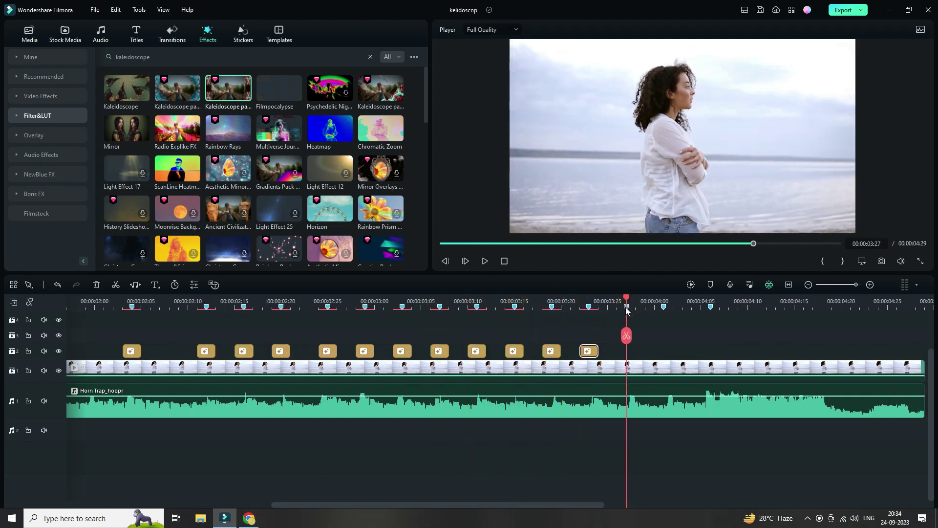
Paste the short Kaleidoscope overlay starting at the 00:00:03:27 marker and another over the 00:00:04:01 marker.
key(ctrl+v)
key(Right)
key(ctrl+v)
key(Right)
key(Right)
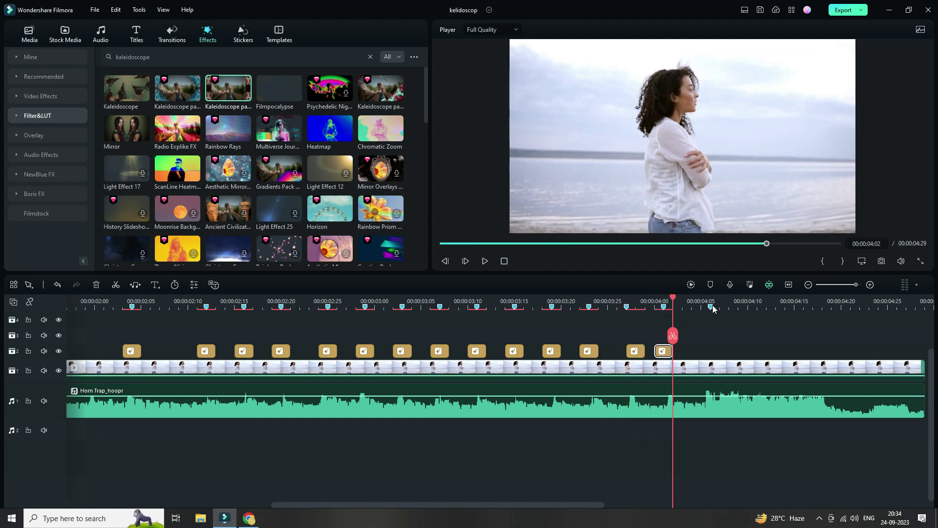
Split the video clip at the last beat marker, at 00:00:04:06.
click(712, 307)
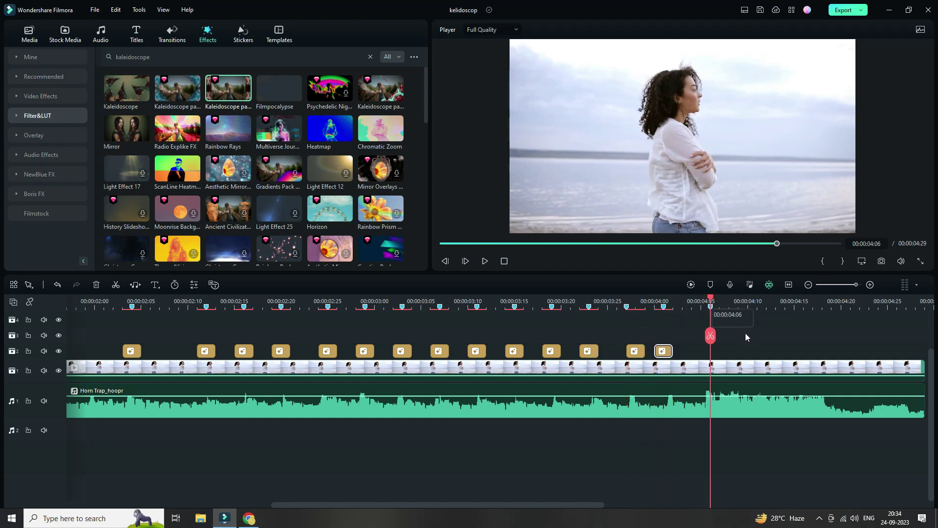
scroll(629, 301, up, 2)
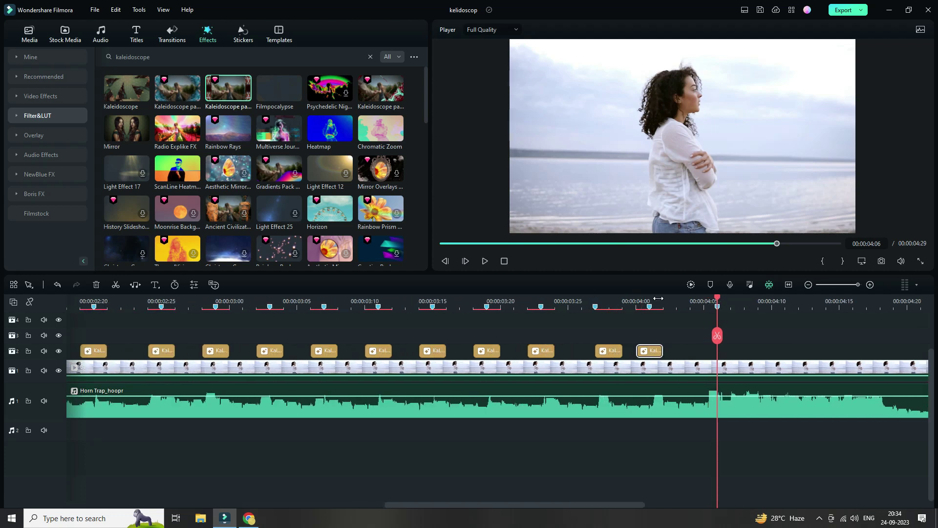
drag(472, 507, 541, 503)
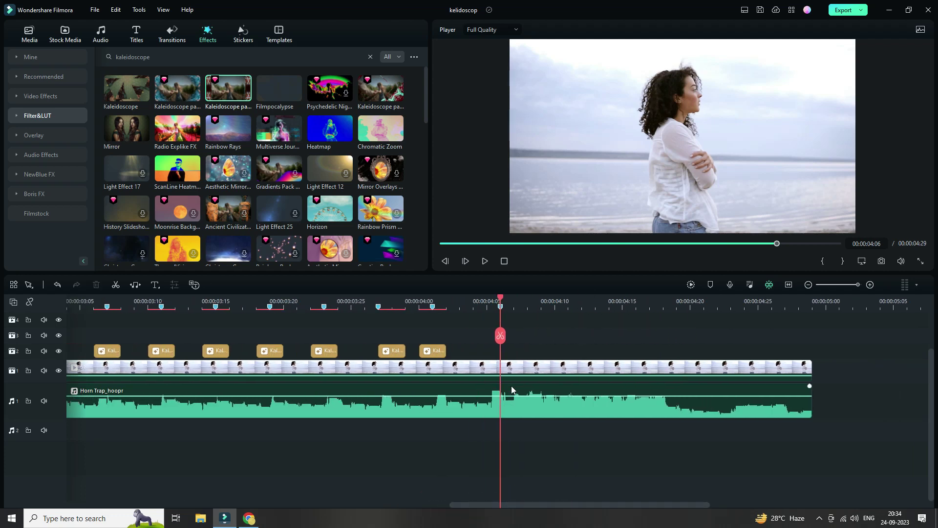
click(512, 368)
click(500, 338)
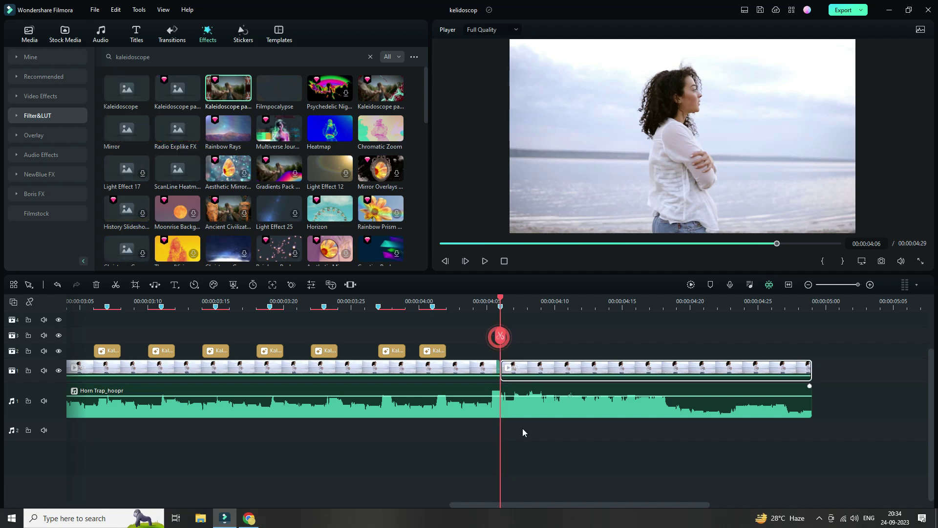
Play the whole sequence from the start to check the overlays against the beats.
scroll(474, 301, down, 5)
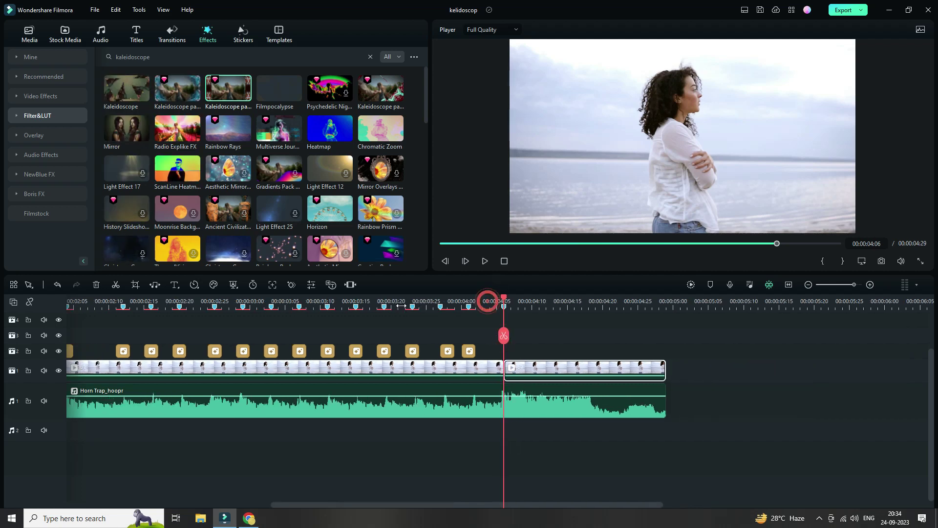
click(504, 261)
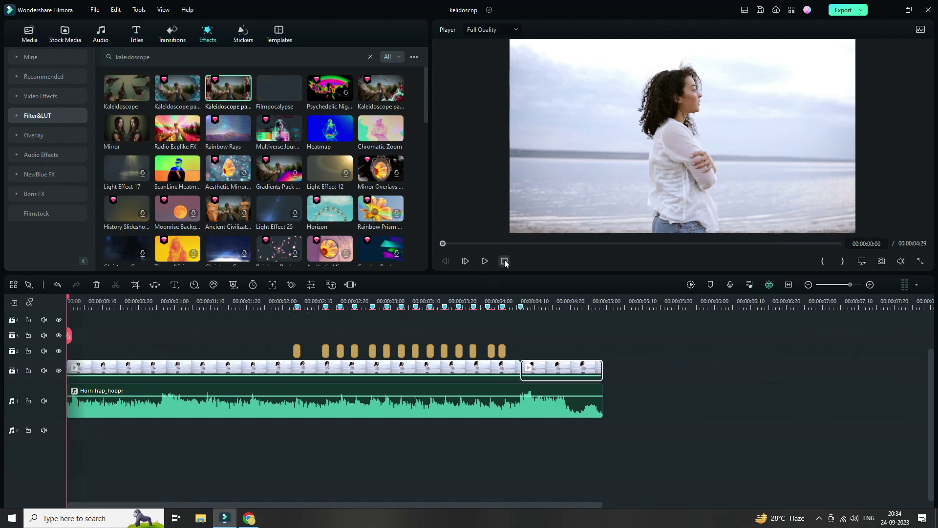
key(space)
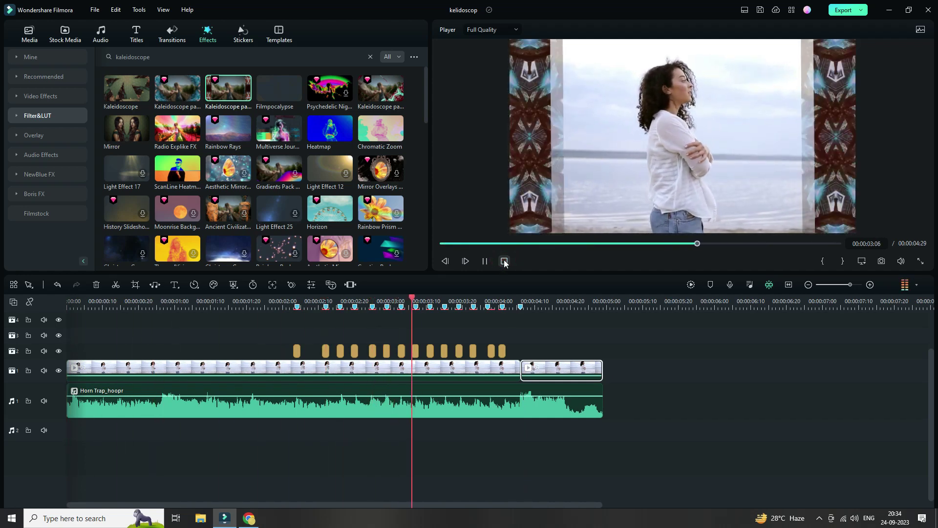
click(504, 261)
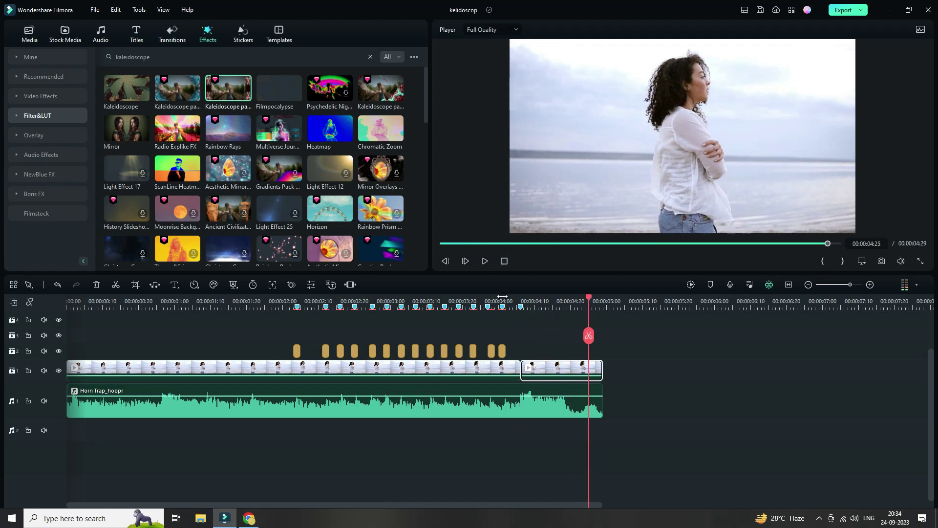
Search the transitions for "zoom in".
click(172, 35)
click(182, 57)
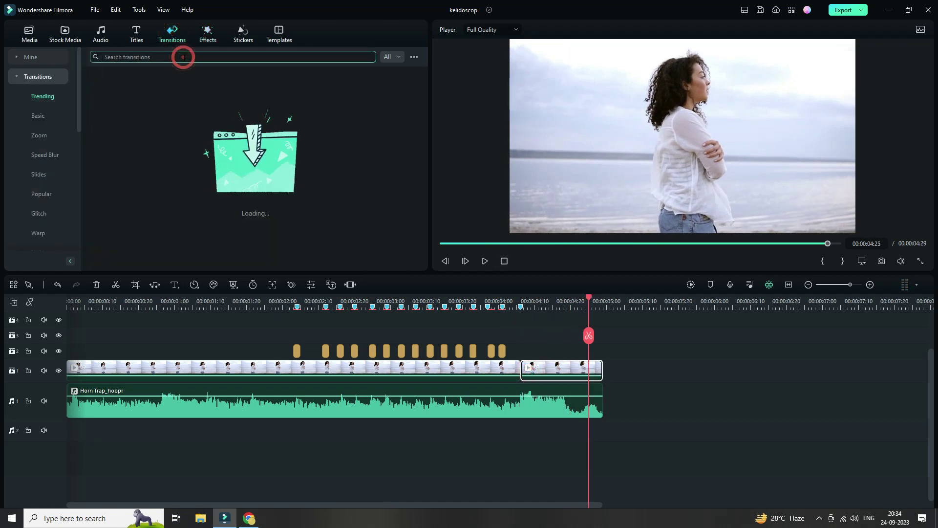
text(zoom)
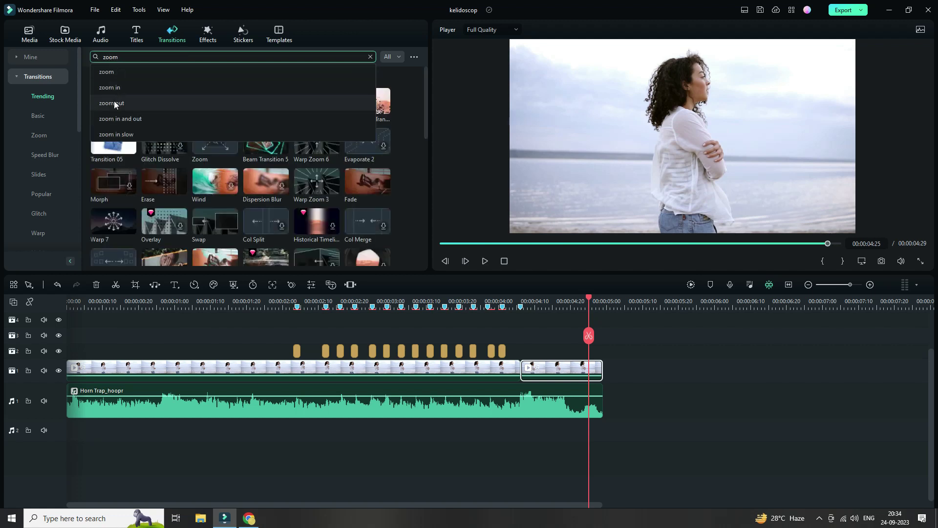
click(117, 92)
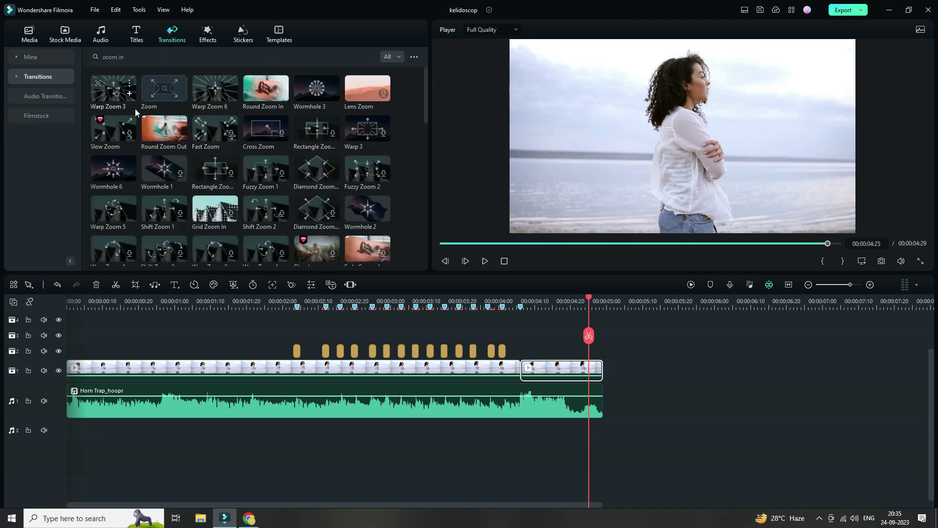
Add the Warp Zoom 3 transition at the video cut at 00:00:04:06 and shorten it to 6 frames.
click(105, 98)
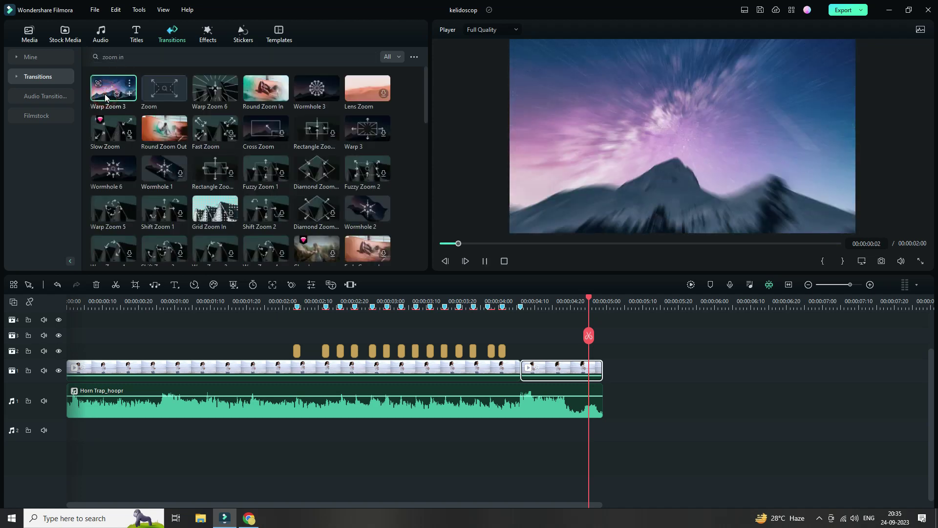
drag(106, 97, 512, 377)
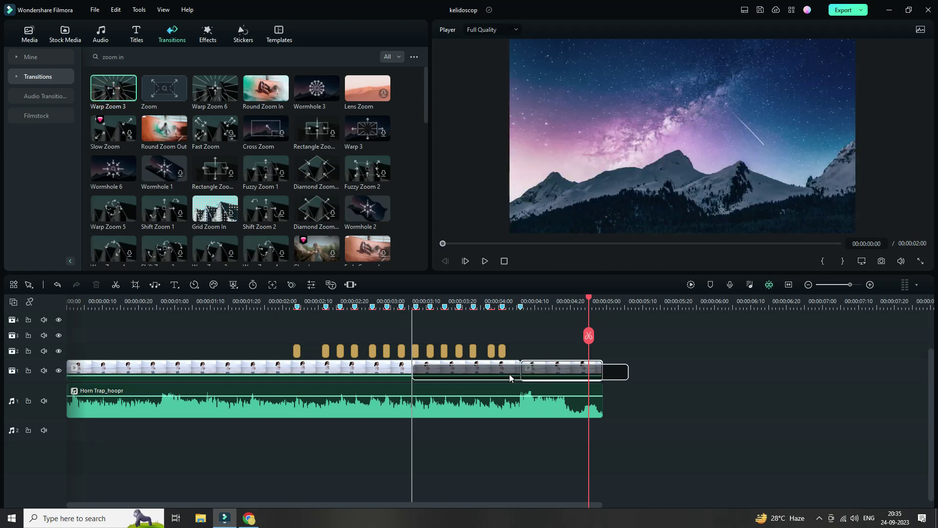
drag(439, 372, 510, 373)
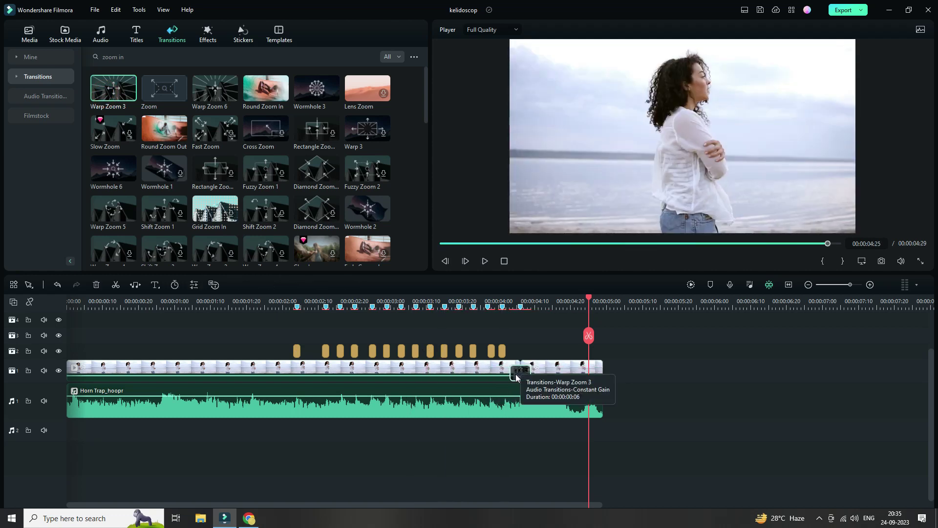
Play the sequence from shortly before the first beat marker to review the overlays and the Warp Zoom 3 transition.
click(250, 302)
key(space)
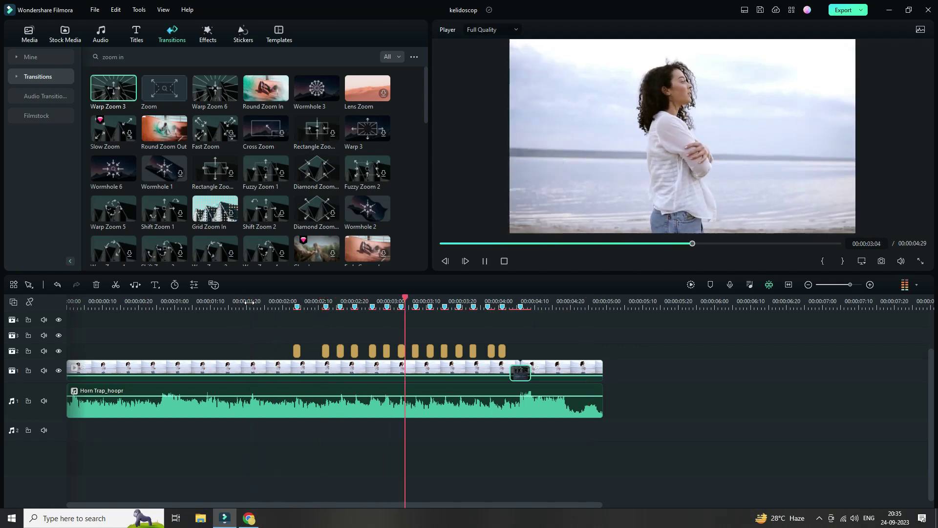
key(space)
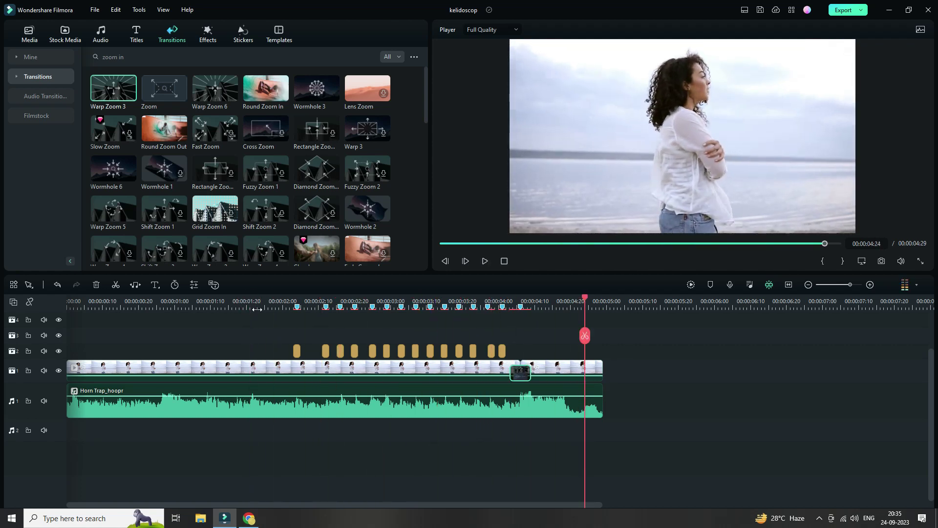
key(Left)
key(Left)
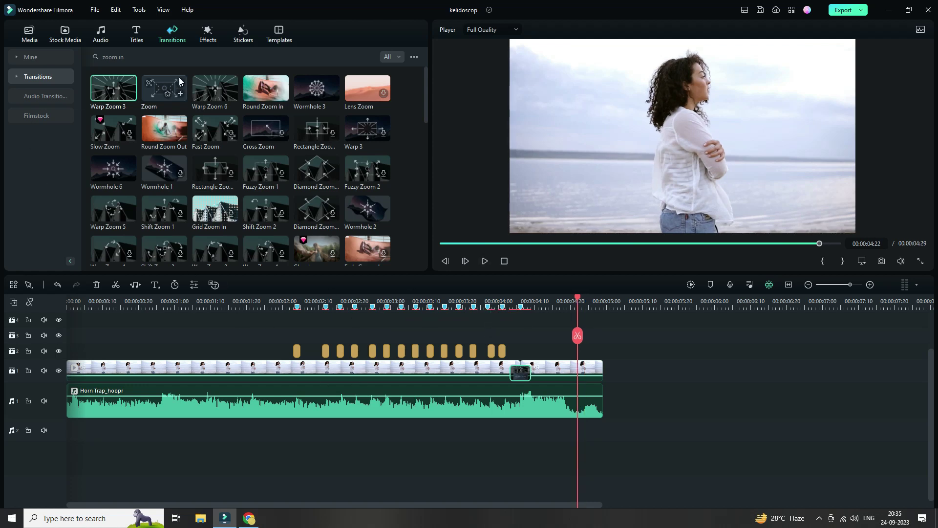
Search the effects for kaleidoscope and place the plain Kaleidoscope effect above the existing overlays, starting at 00:00:02:03.
click(208, 33)
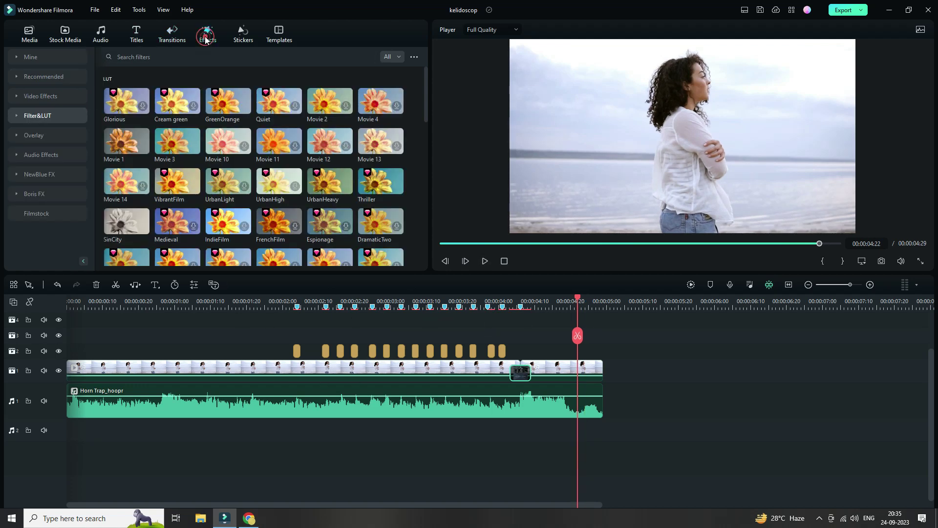
click(159, 57)
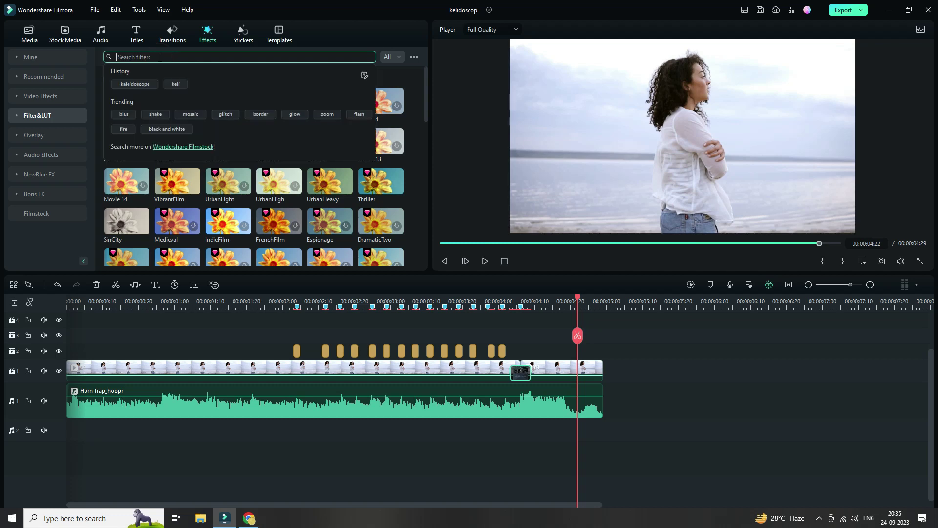
click(133, 83)
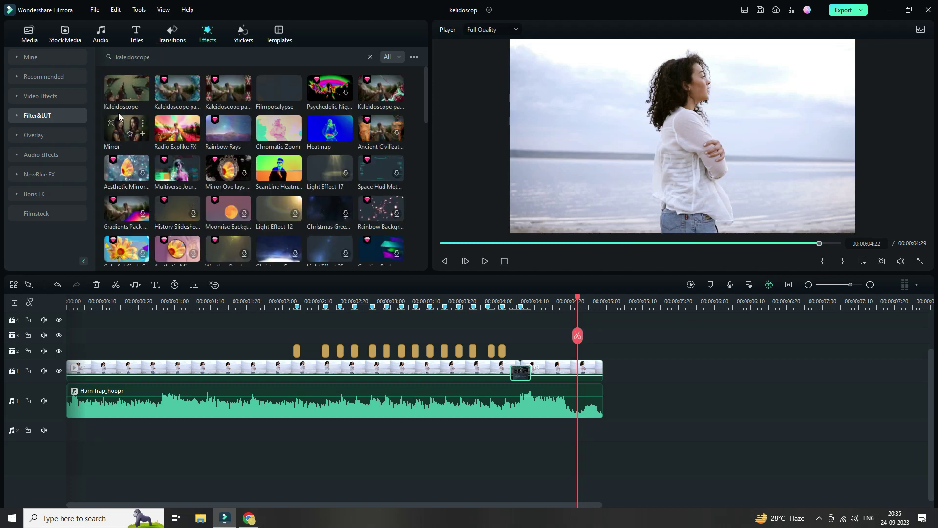
drag(110, 95, 291, 344)
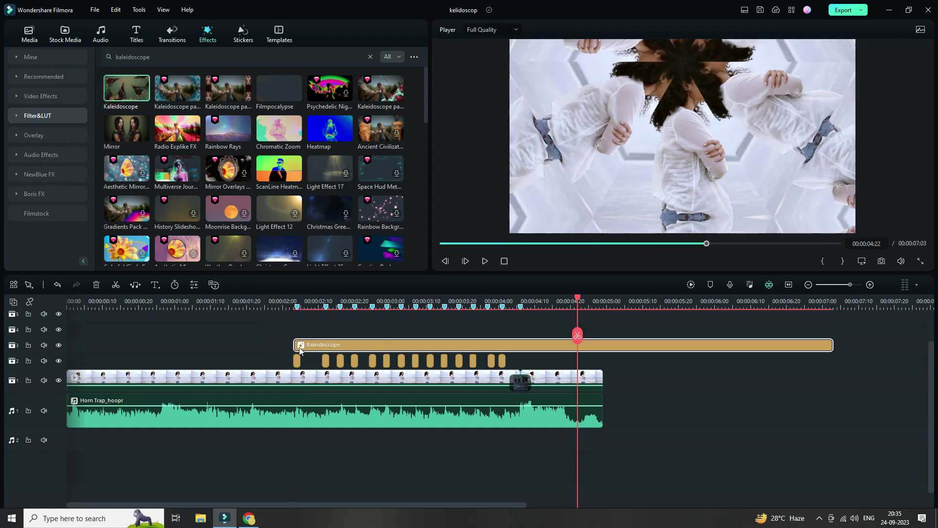
double_click(301, 347)
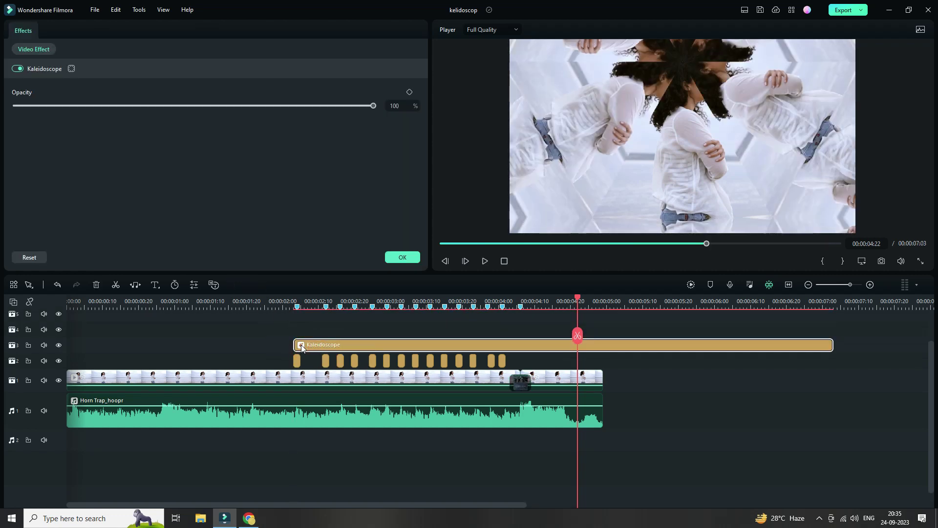
Split the Kaleidoscope effect at 00:00:02:05 and delete the part after it, keeping only the short piece on the first beat.
click(292, 315)
click(311, 345)
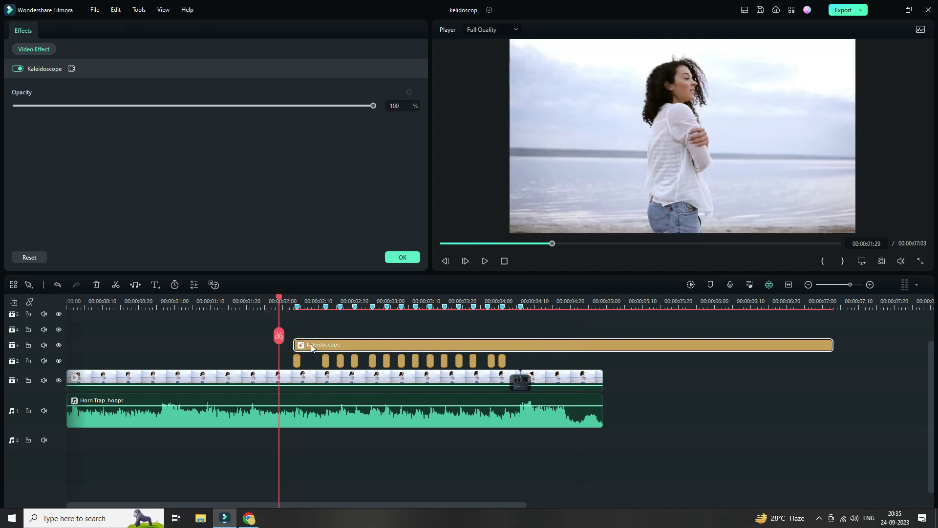
key(Right)
key(Right)
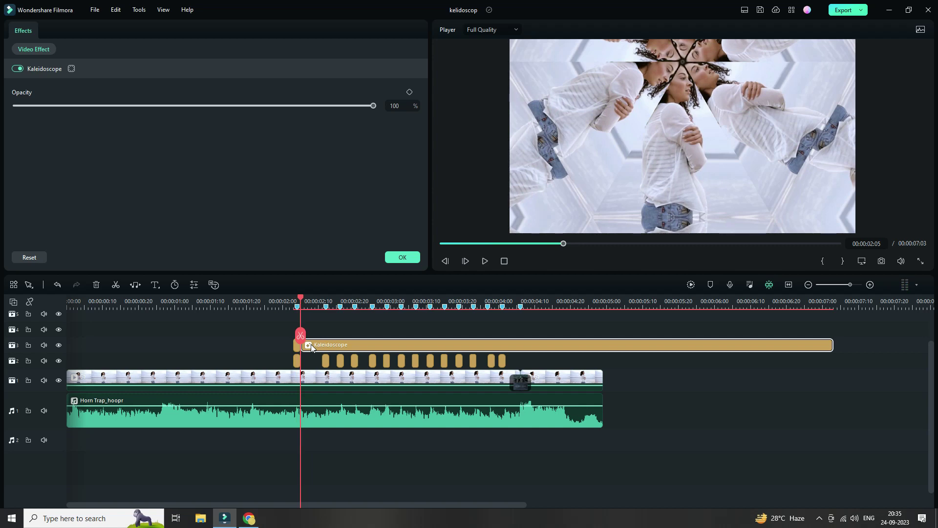
key(Delete)
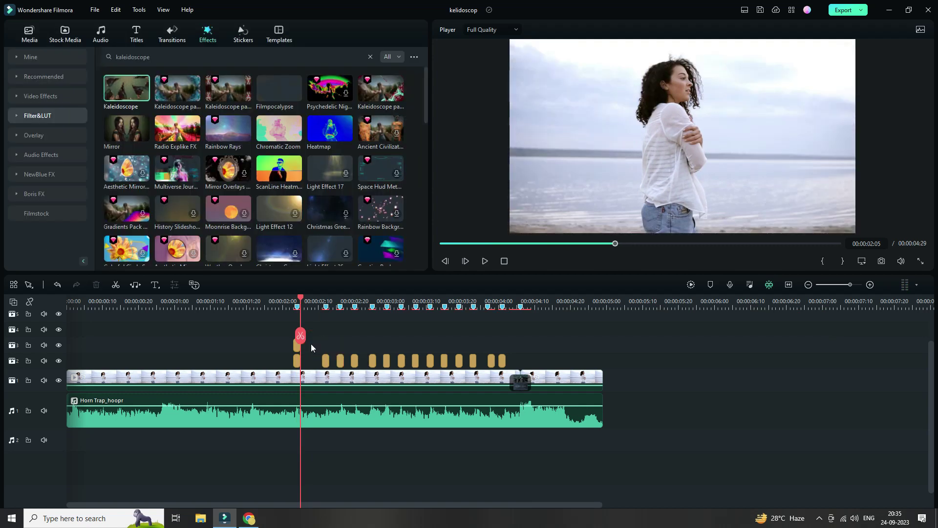
Copy the short Kaleidoscope piece from the first beat and paste it above each remaining overlay, from the second beat through the last overlay.
click(296, 346)
click(326, 362)
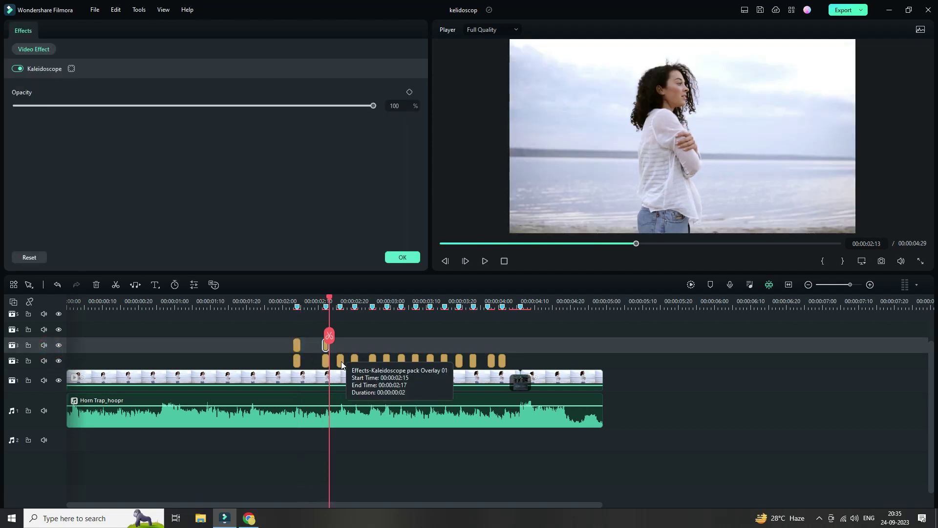
click(340, 363)
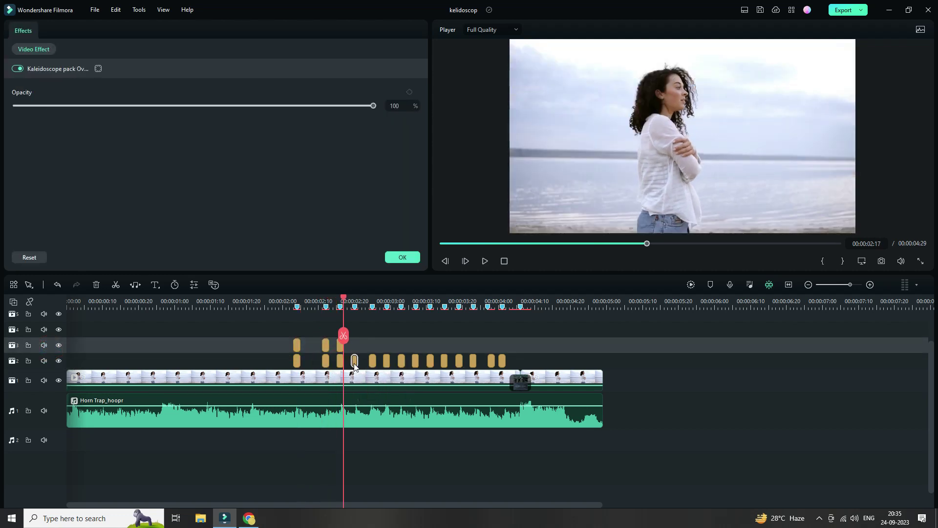
click(373, 363)
key(ctrl+v)
click(386, 362)
key(ctrl+v)
click(402, 363)
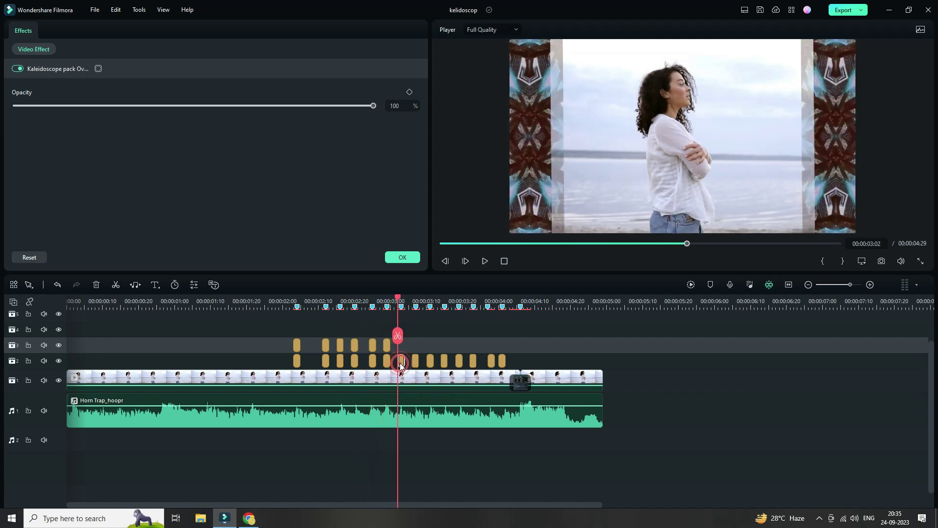
key(ctrl+v)
click(415, 362)
key(ctrl+v)
click(430, 363)
key(ctrl+v)
click(444, 363)
key(ctrl+v)
click(459, 363)
key(ctrl+v)
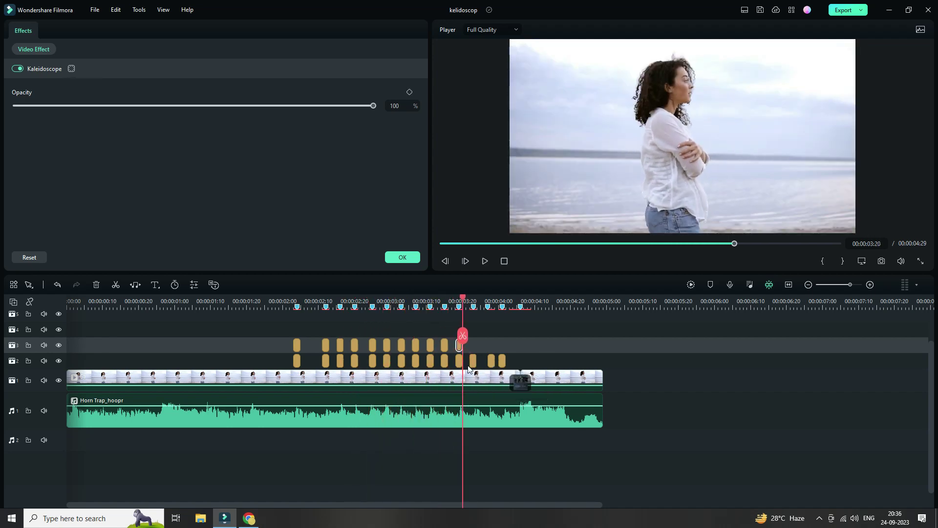
click(473, 363)
key(ctrl+v)
click(491, 362)
click(502, 362)
key(ctrl+v)
Play the sequence from 00:00:01:23 to the end to review the stacked Kaleidoscope effects, and close the effect's properties.
click(256, 306)
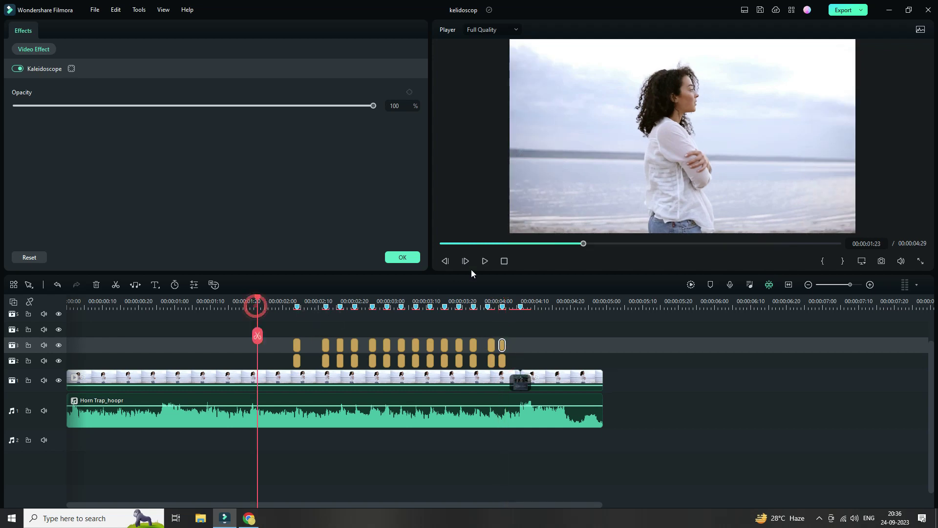
click(483, 264)
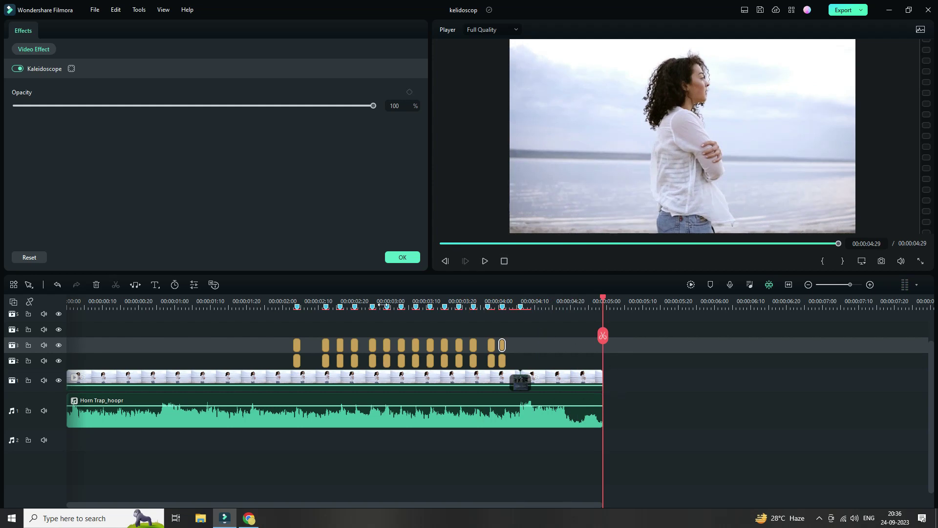
click(402, 258)
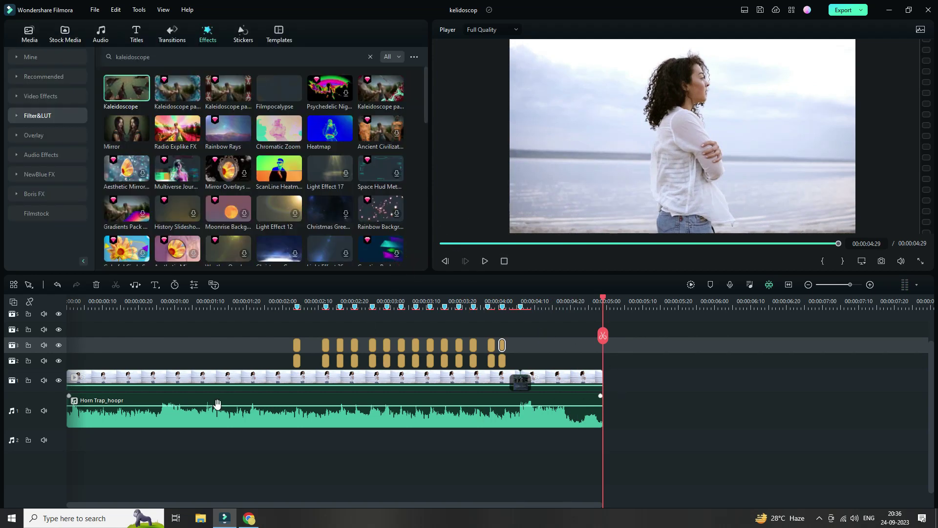
Place the favorite Cinema 21:9 effect on the track above the Kaleidoscope pieces from the start and trim it to the video's end.
click(16, 57)
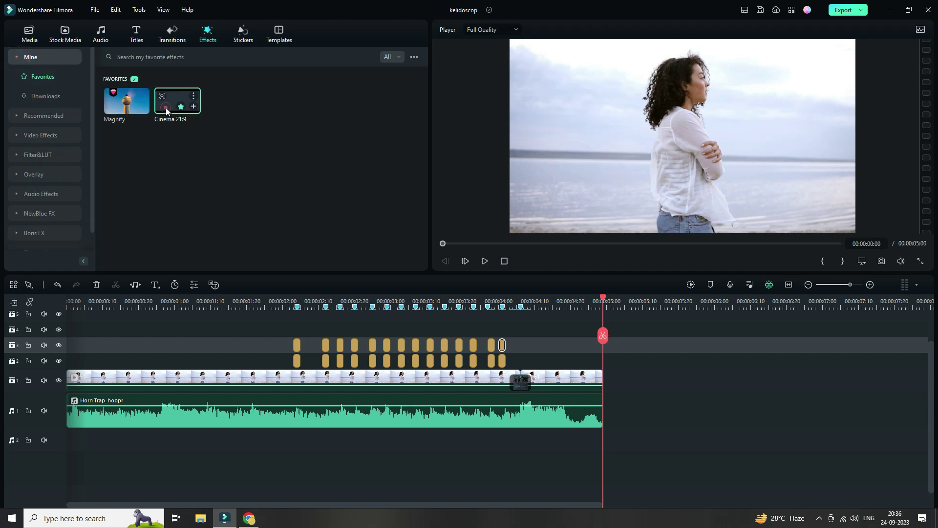
drag(167, 111, 76, 336)
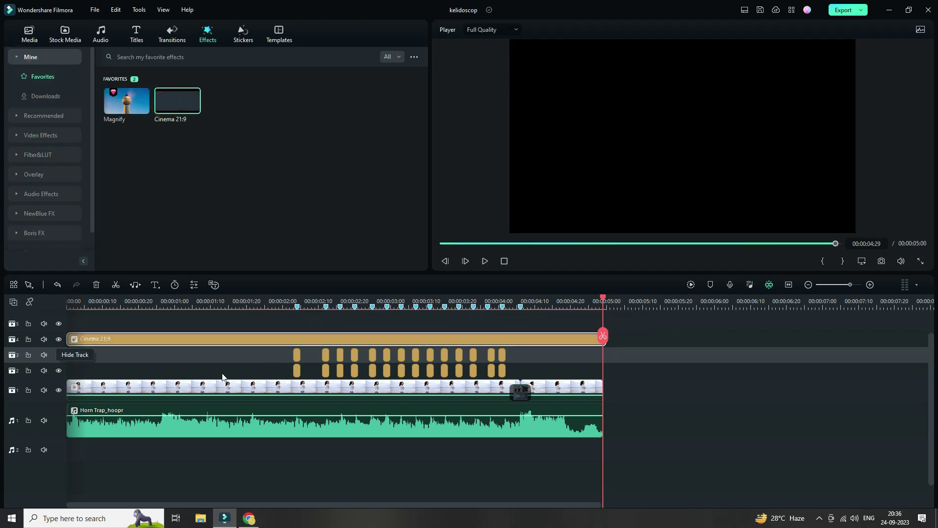
drag(604, 343, 602, 343)
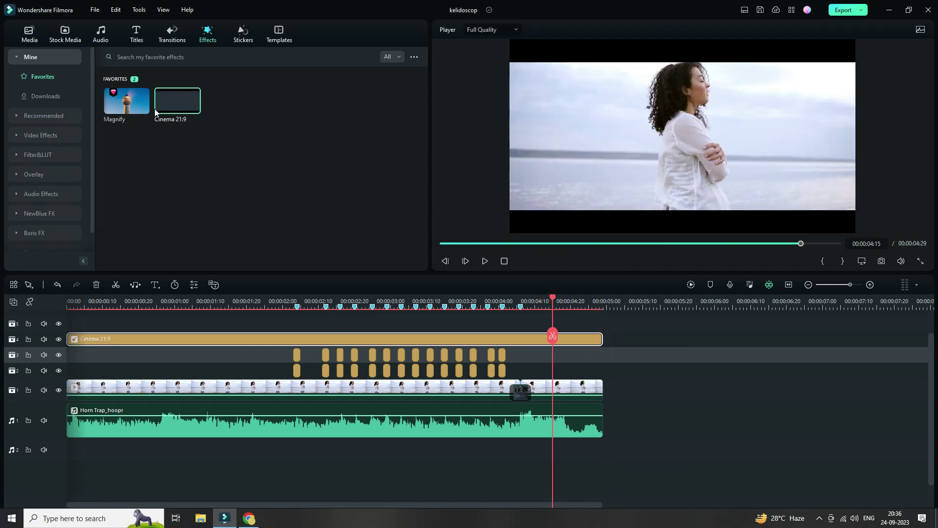
Apply the teal and orange (2) LUT to the first video clip.
double_click(184, 390)
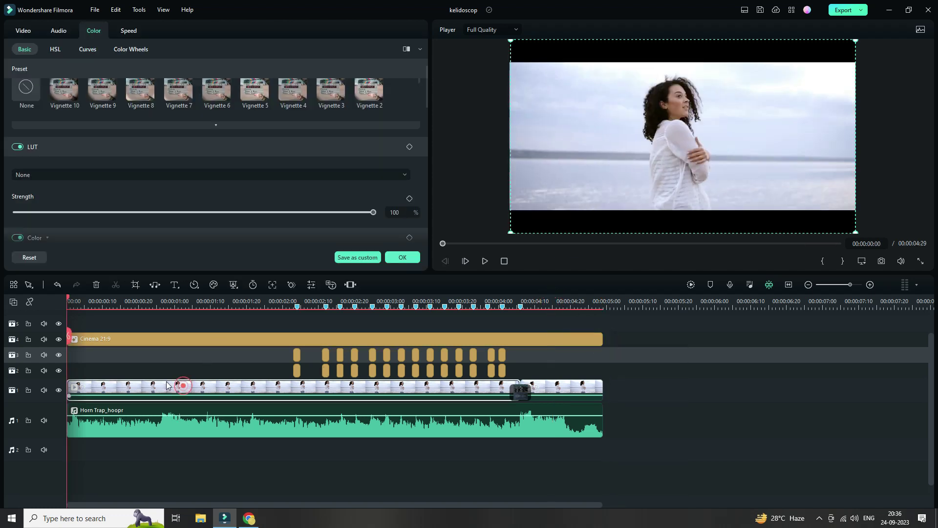
click(61, 174)
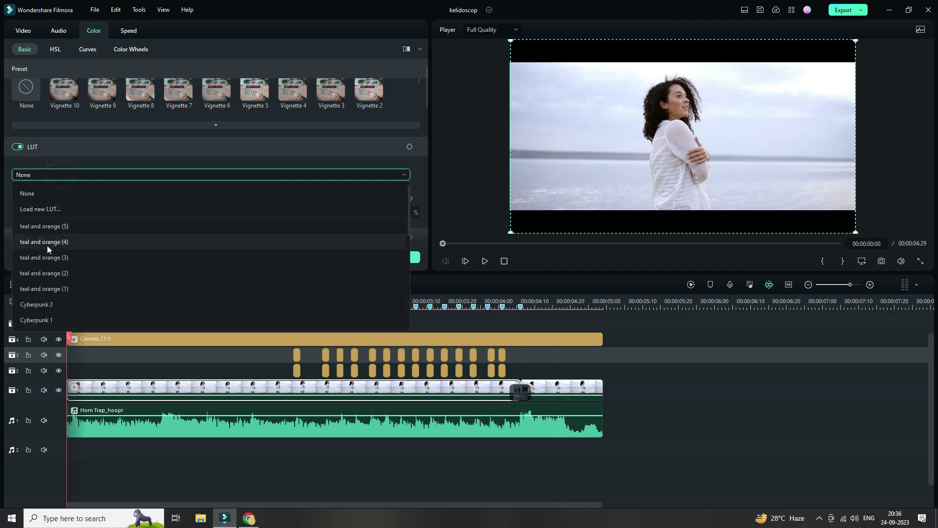
click(42, 272)
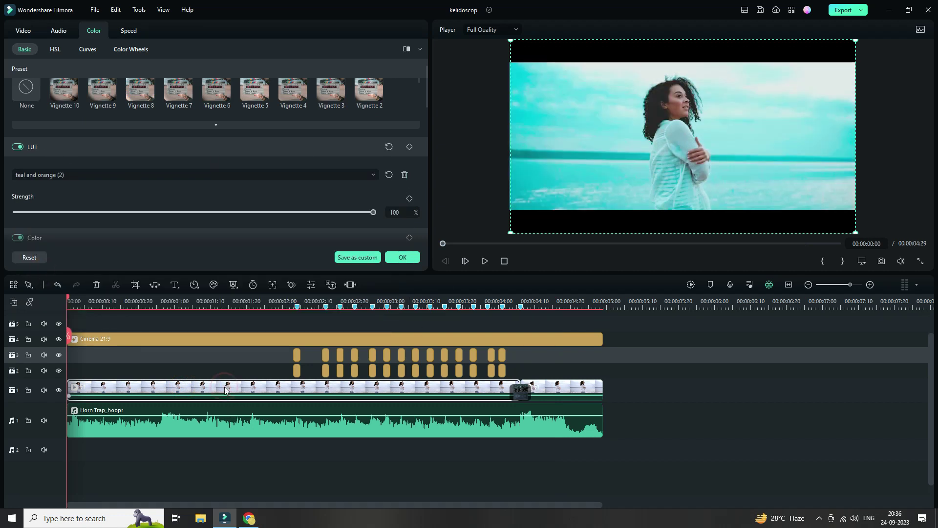
Set the first clip's brightness to -12.60 and sharpen to 27.87, and accept the color adjustments.
scroll(148, 205, down, 7)
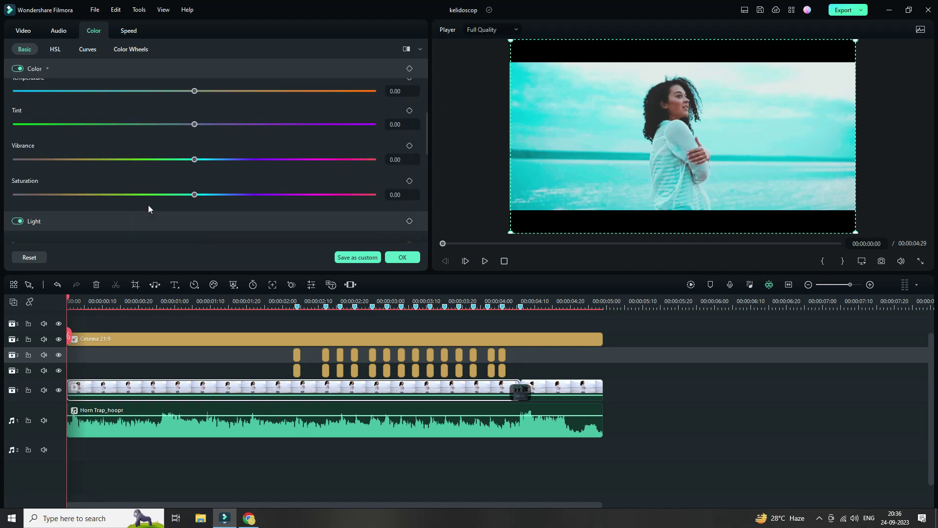
scroll(148, 205, down, 5)
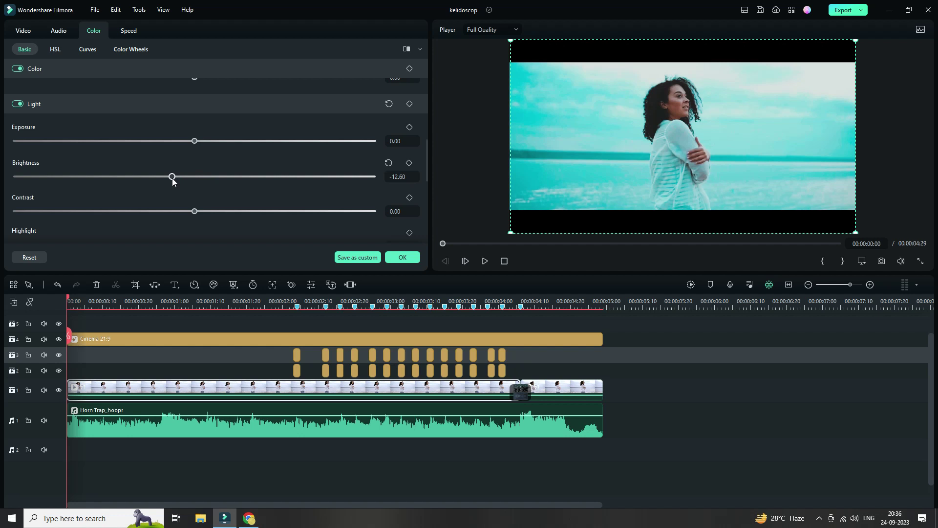
scroll(182, 183, down, 6)
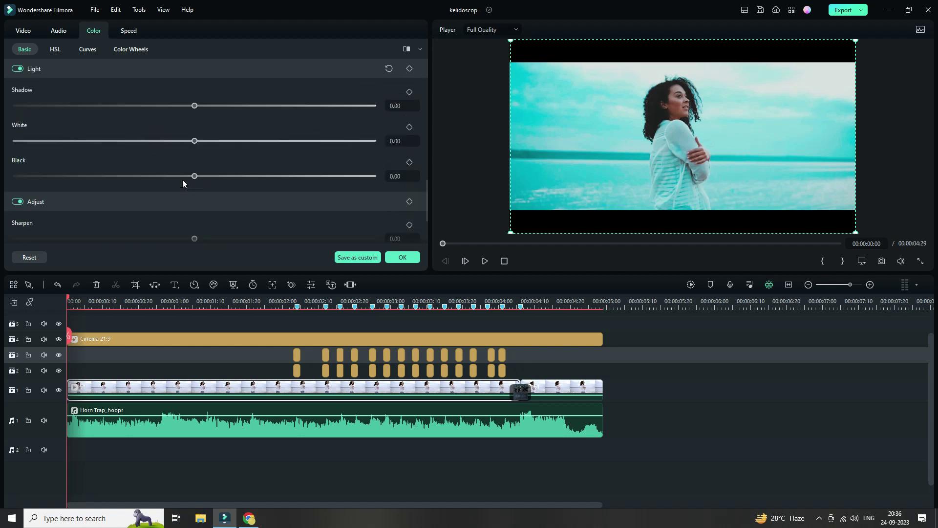
scroll(182, 189, down, 2)
drag(195, 180, 245, 180)
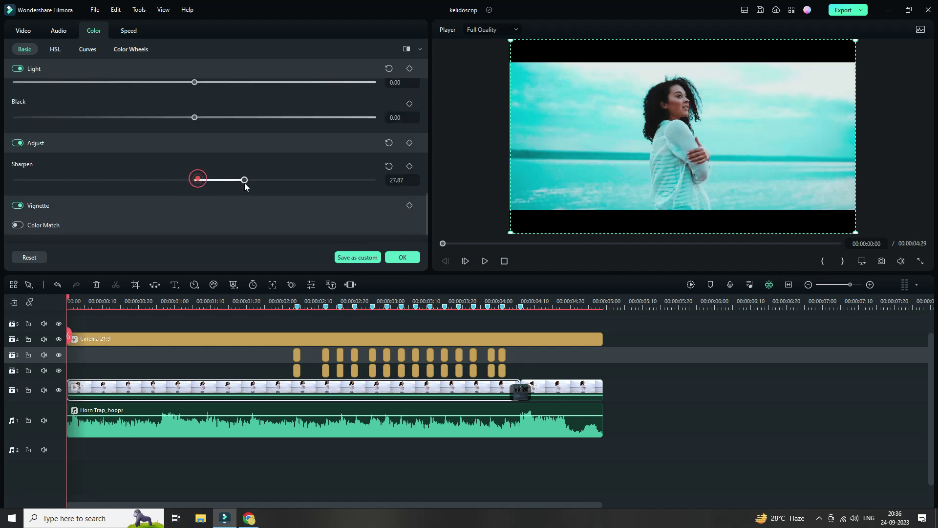
click(402, 258)
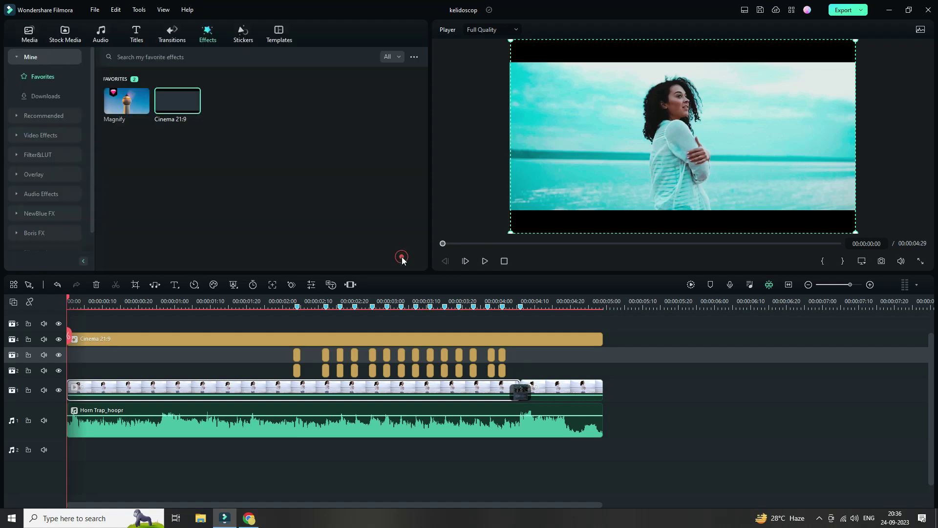
Play the sequence from the beginning to review the color grade and cinema bars, and stop playback.
key(space)
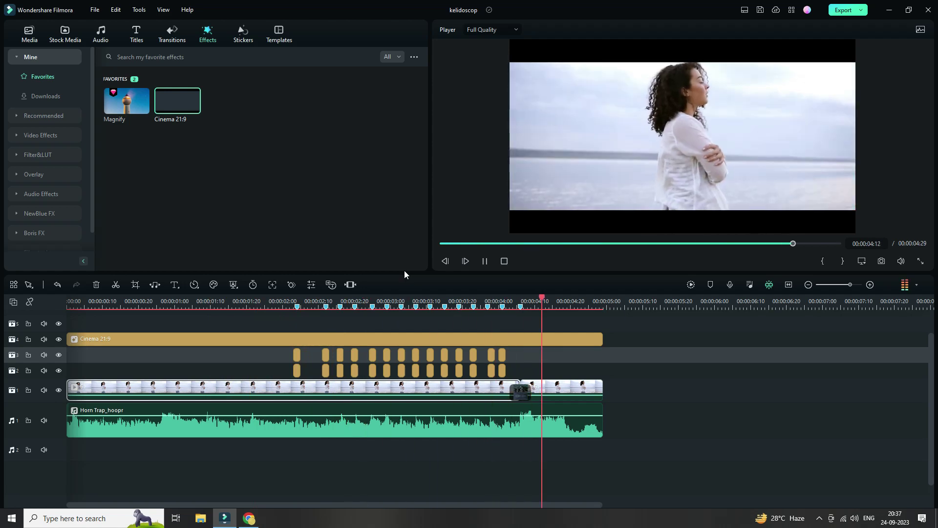
key(space)
click(505, 262)
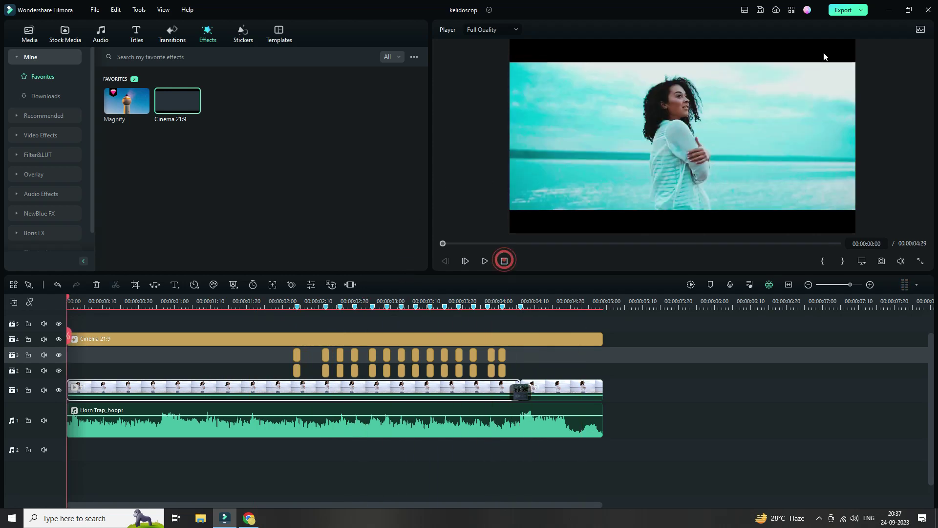
Start exporting the finished video.
click(844, 10)
click(641, 375)
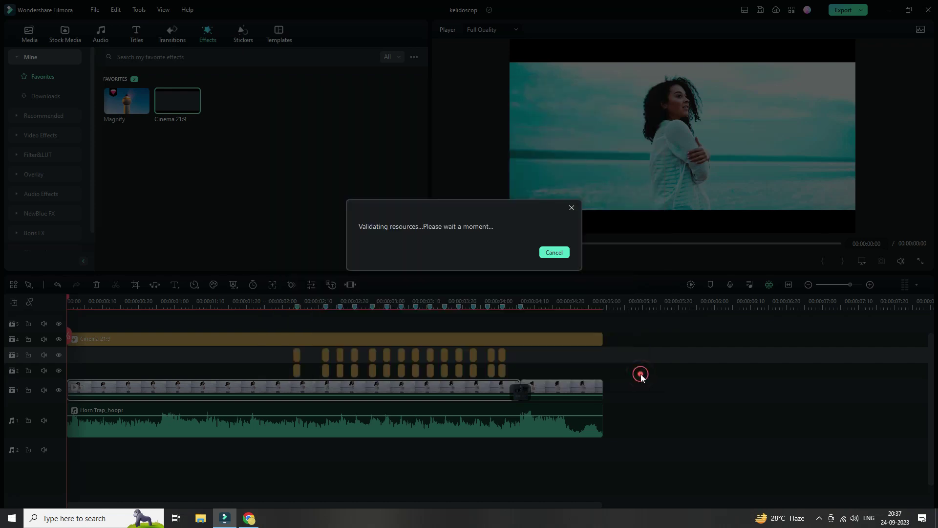